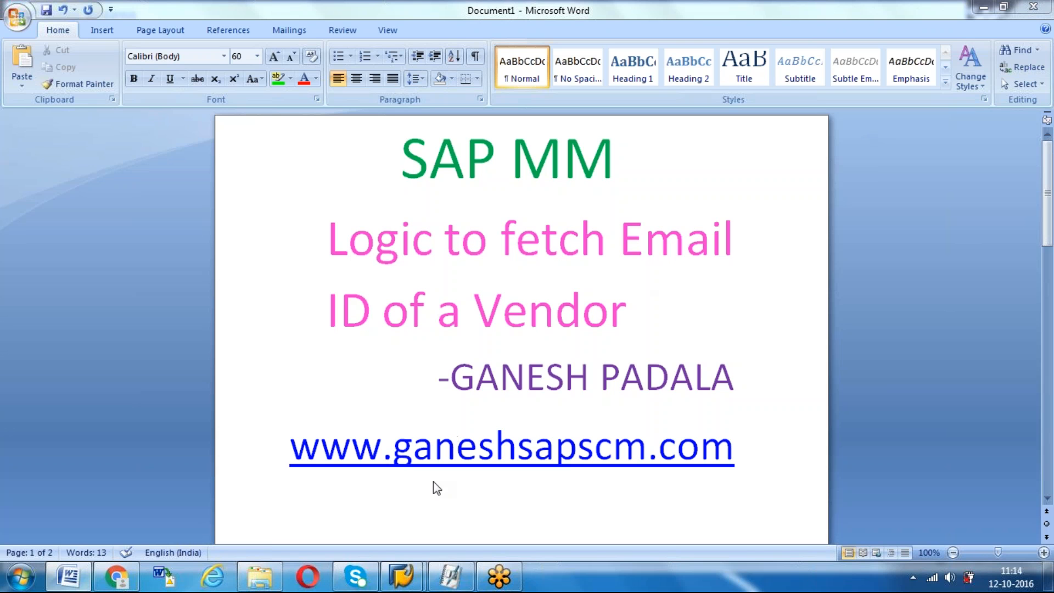
Step: Display vendor AGENCY05's address data for purchasing organization 1000 via MK03
click(486, 469)
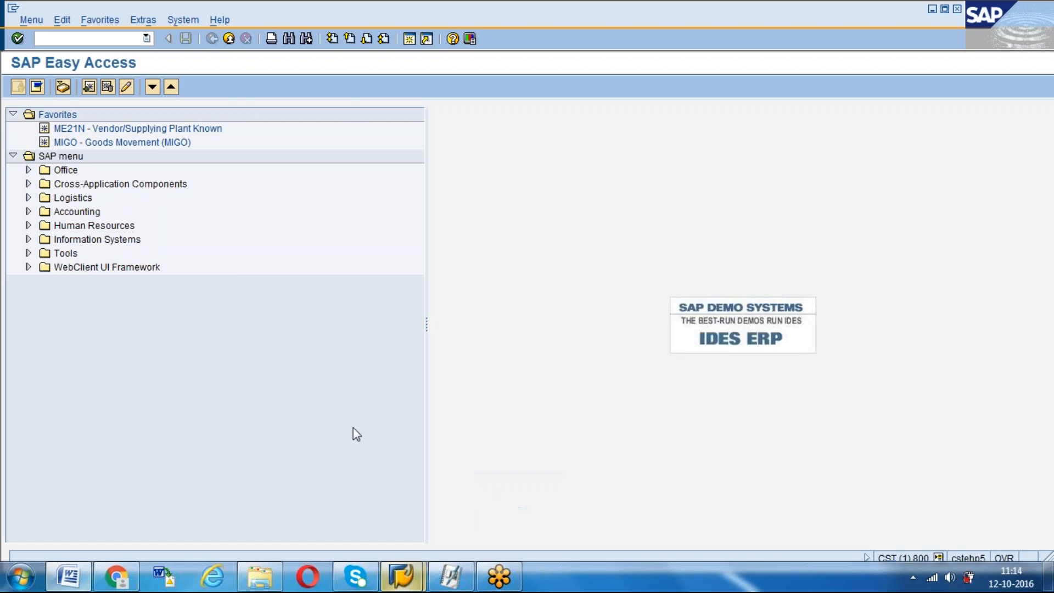
text(mk0)
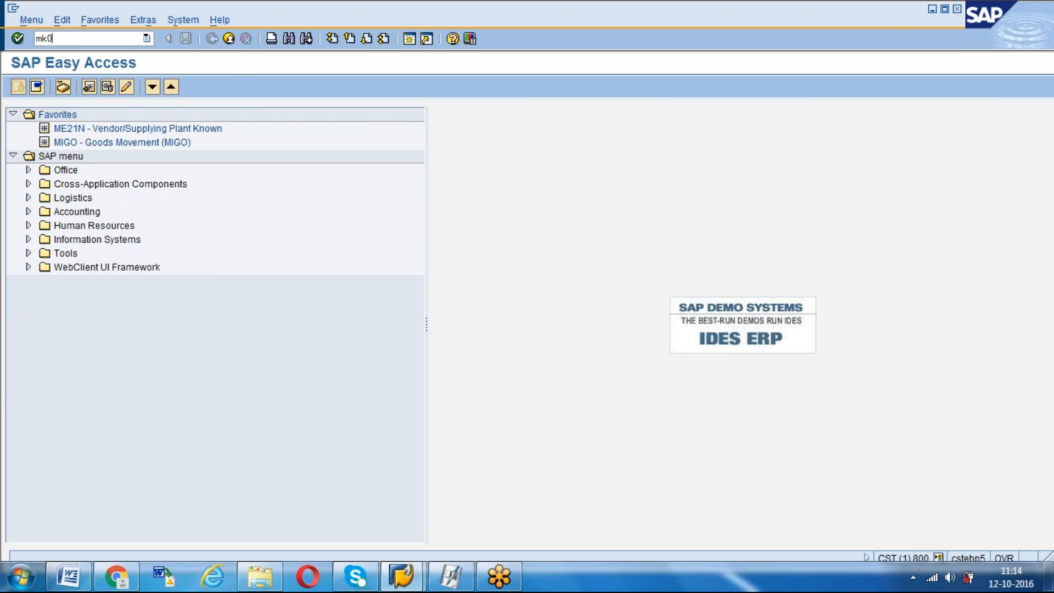
text(3)
key(Return)
text(AGENCY05)
key(Tab)
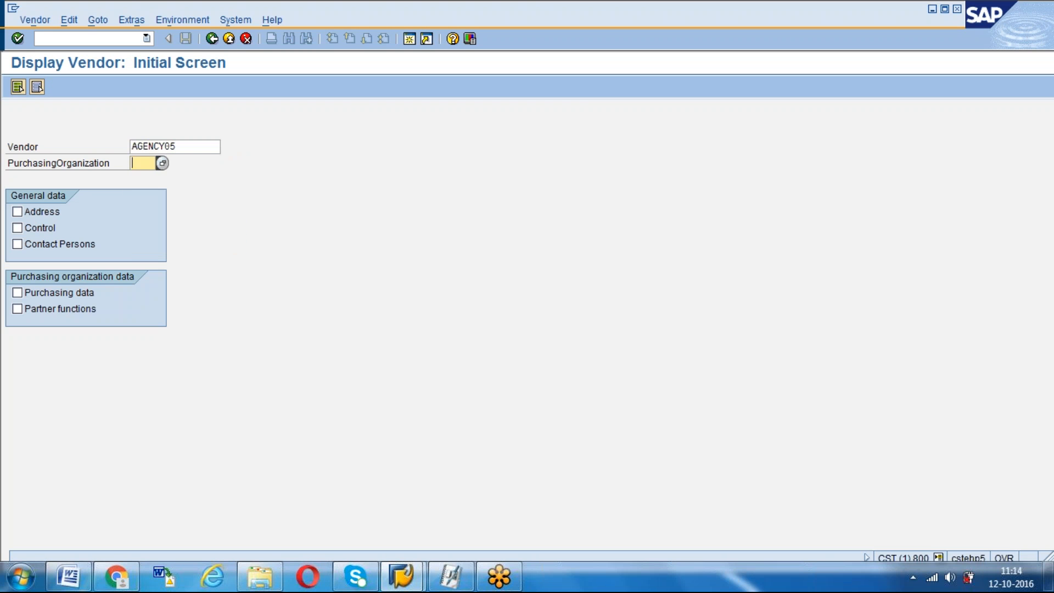
text(1000)
click(17, 212)
key(Return)
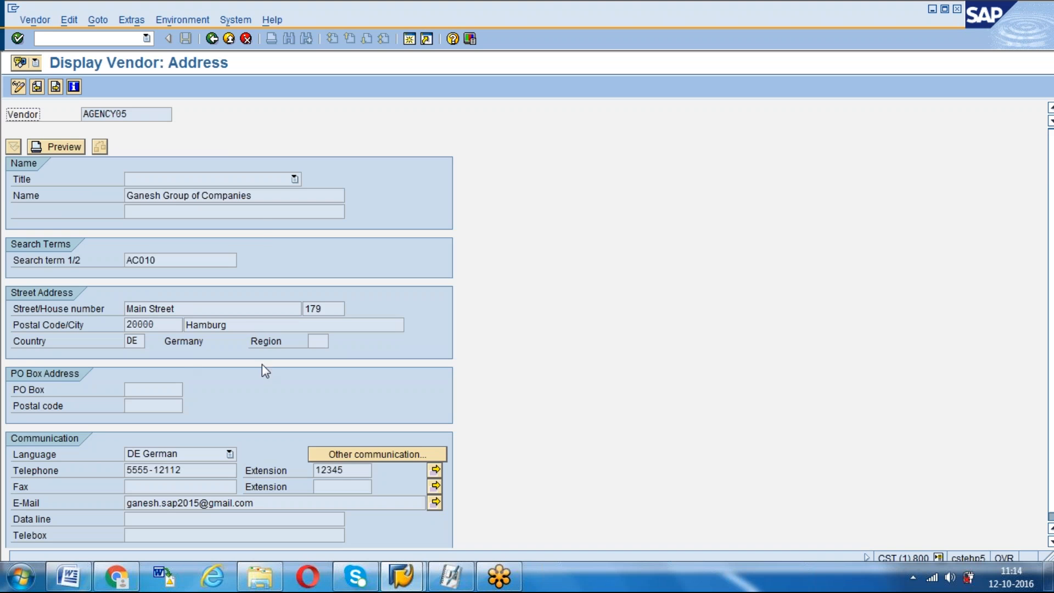
Step: Point out the vendor name and the stored e-mail address in the address record
drag(272, 196, 128, 196)
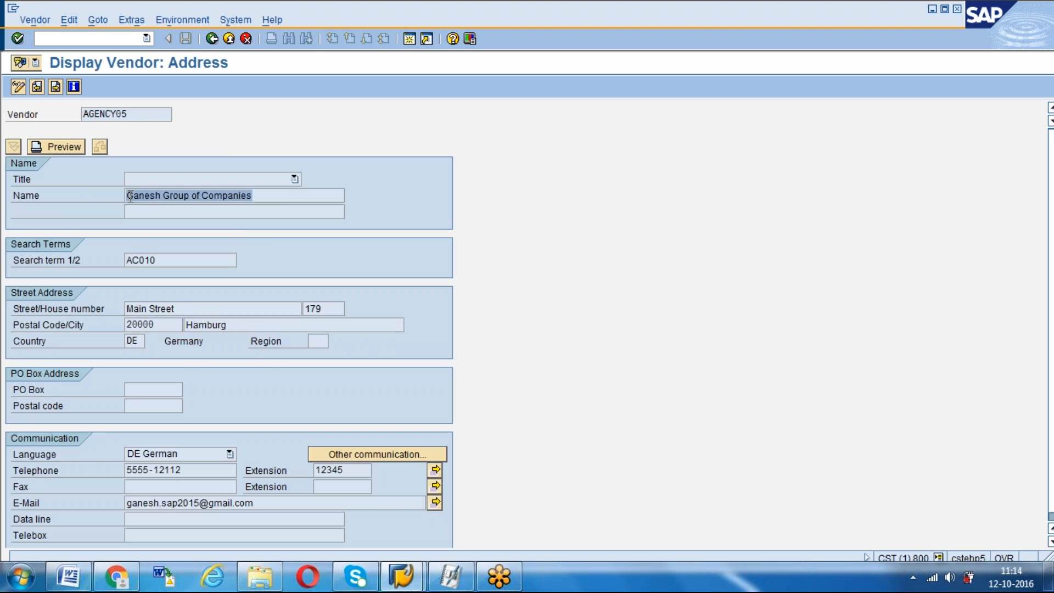
click(128, 198)
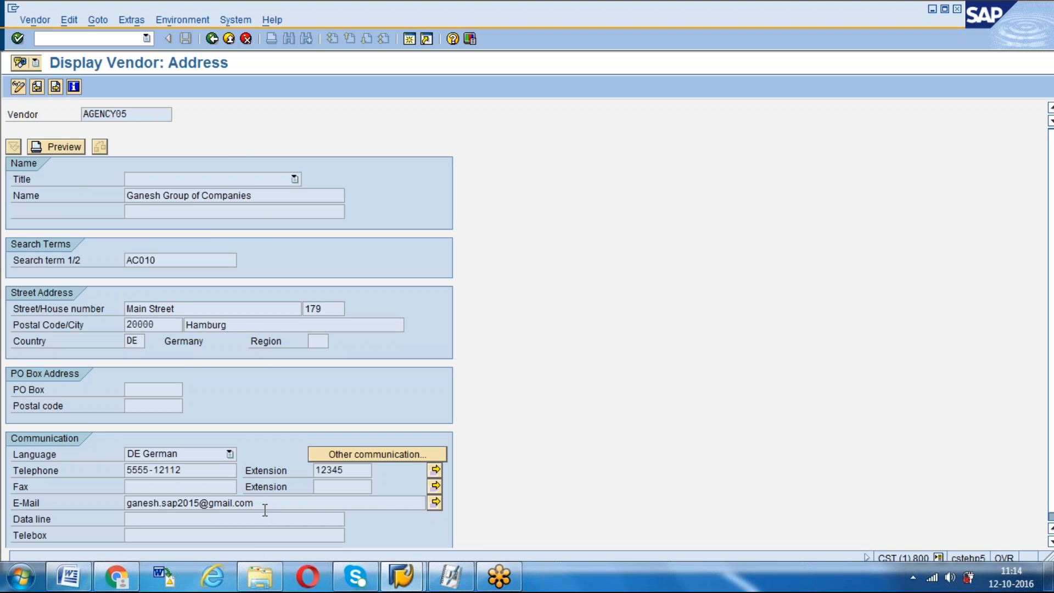
drag(264, 504, 130, 504)
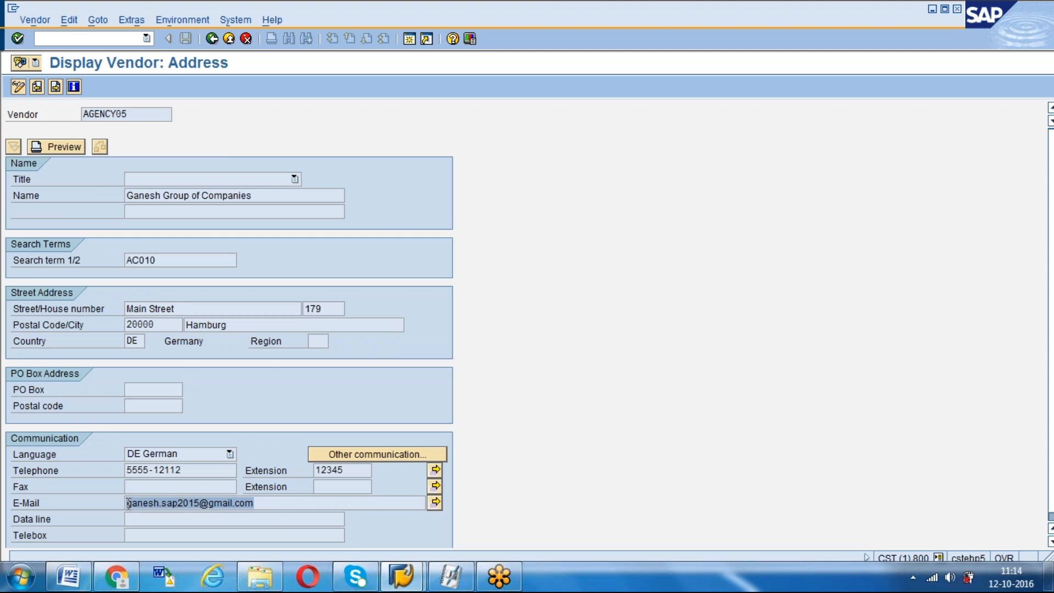
click(128, 503)
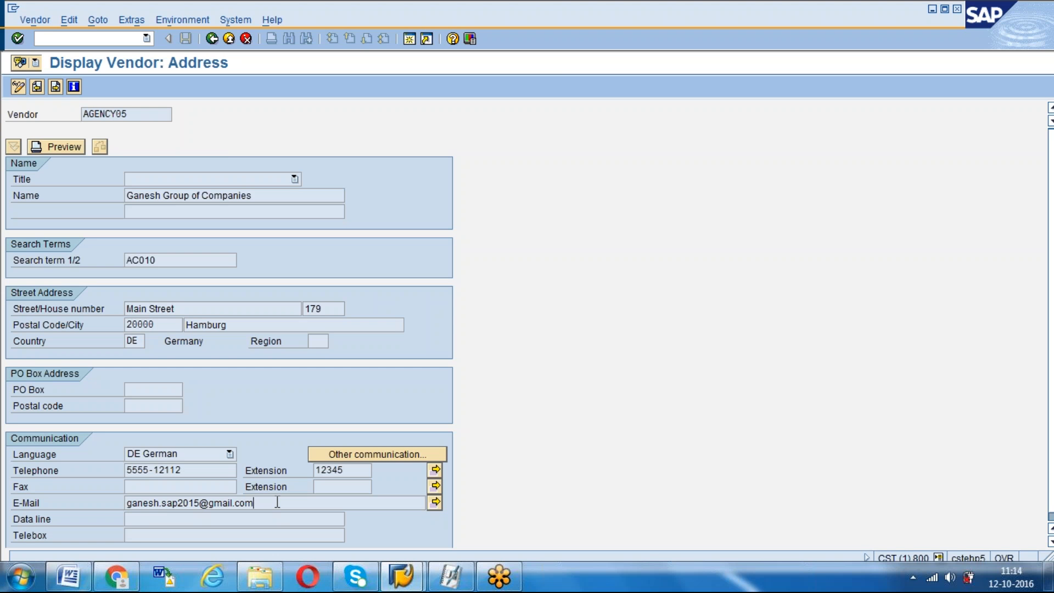
double_click(142, 495)
Step: In a new session, bring up the SE16 selection screen for table LFA1
click(409, 40)
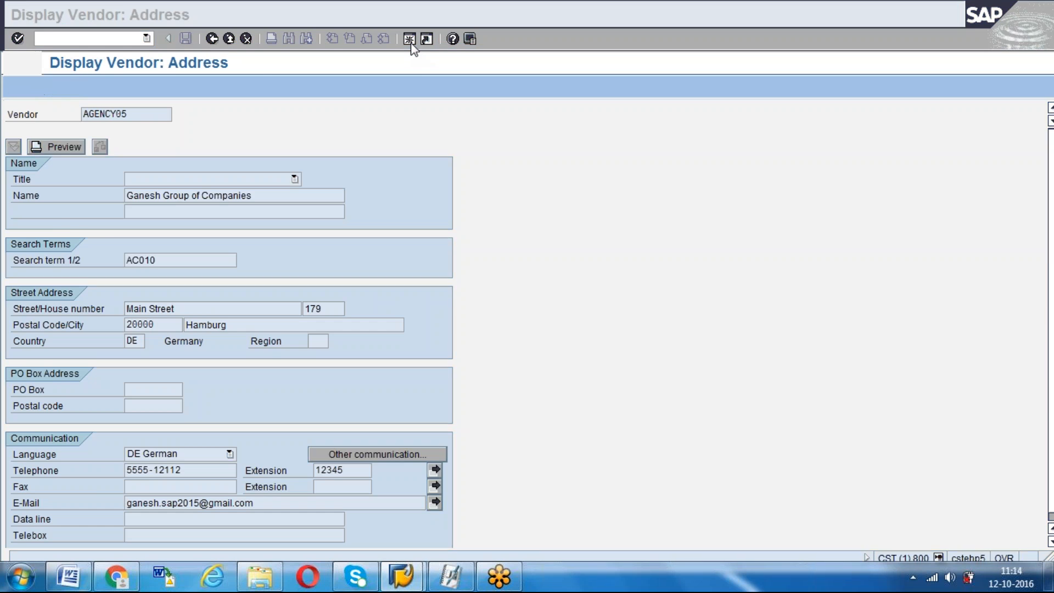
text(s)
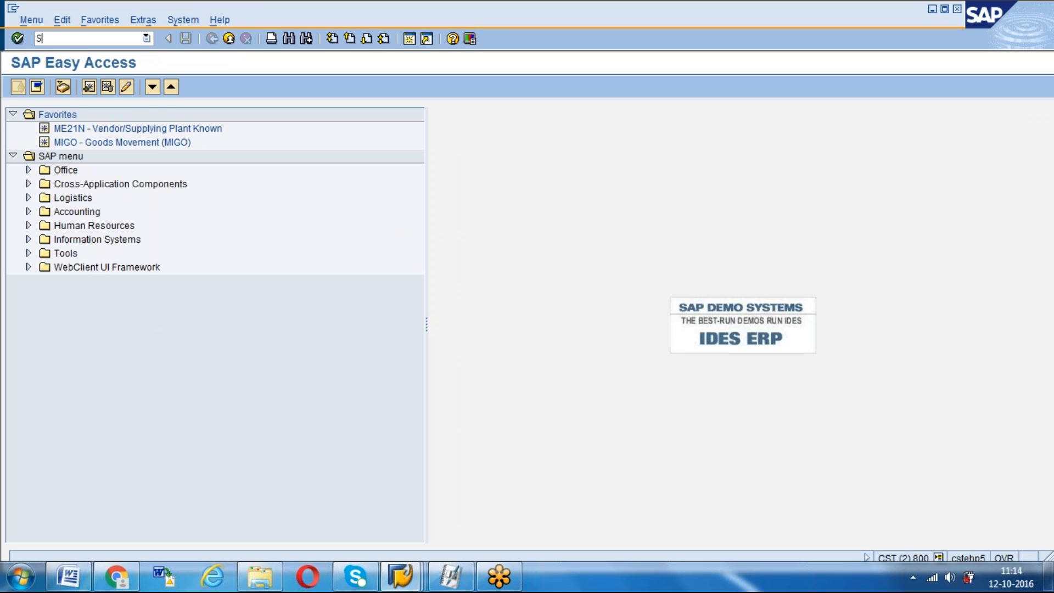
text(e16)
key(Return)
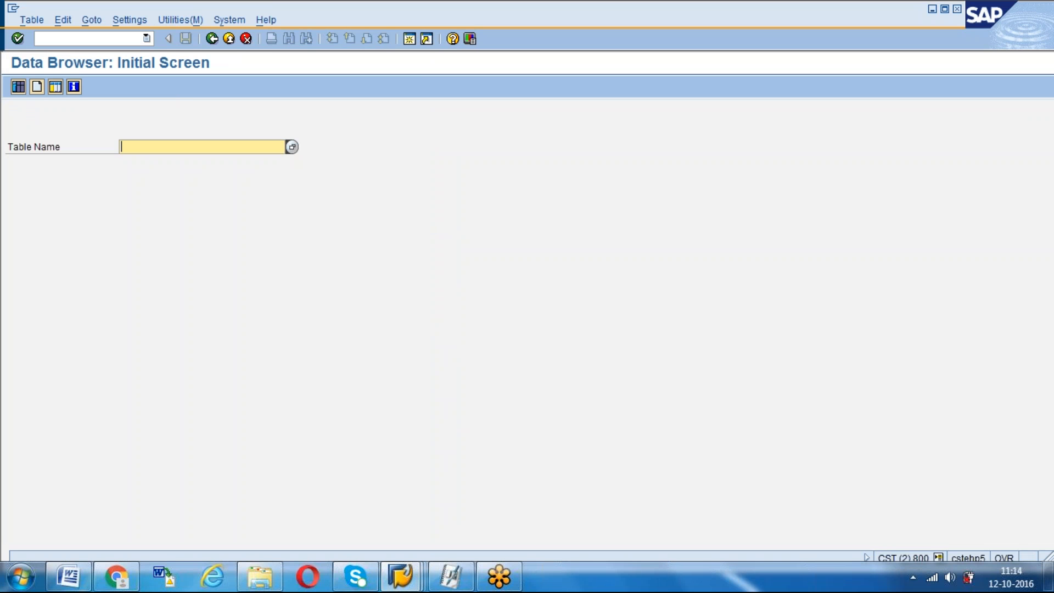
text(LF)
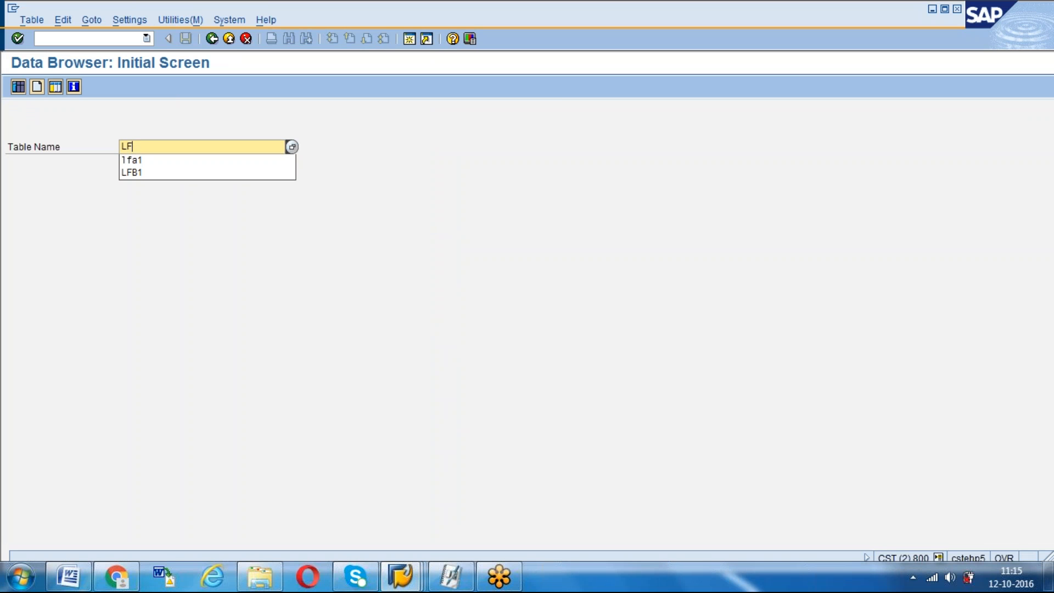
text(A1)
key(Return)
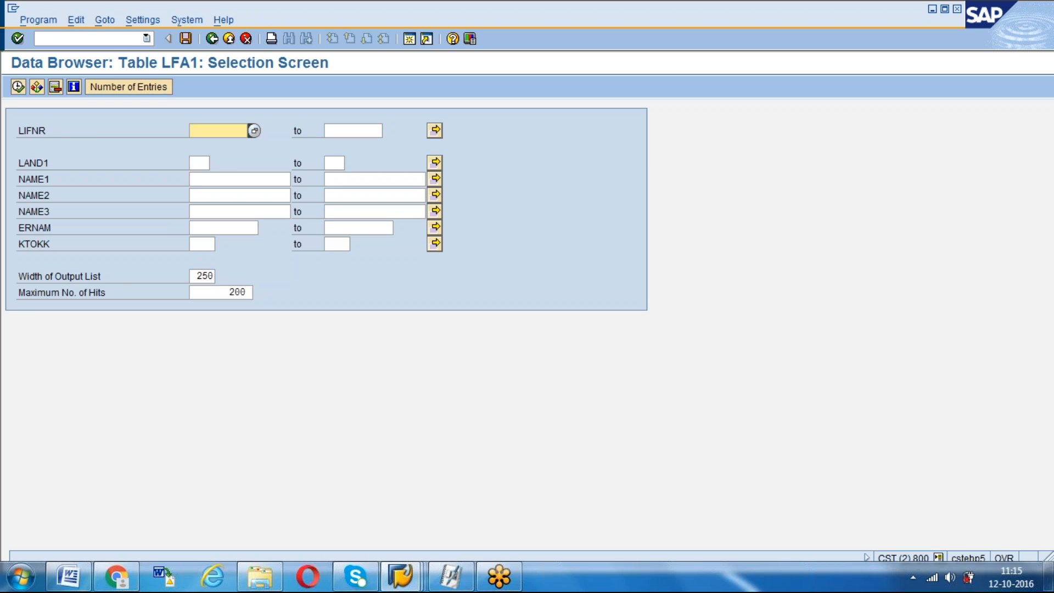
click(22, 131)
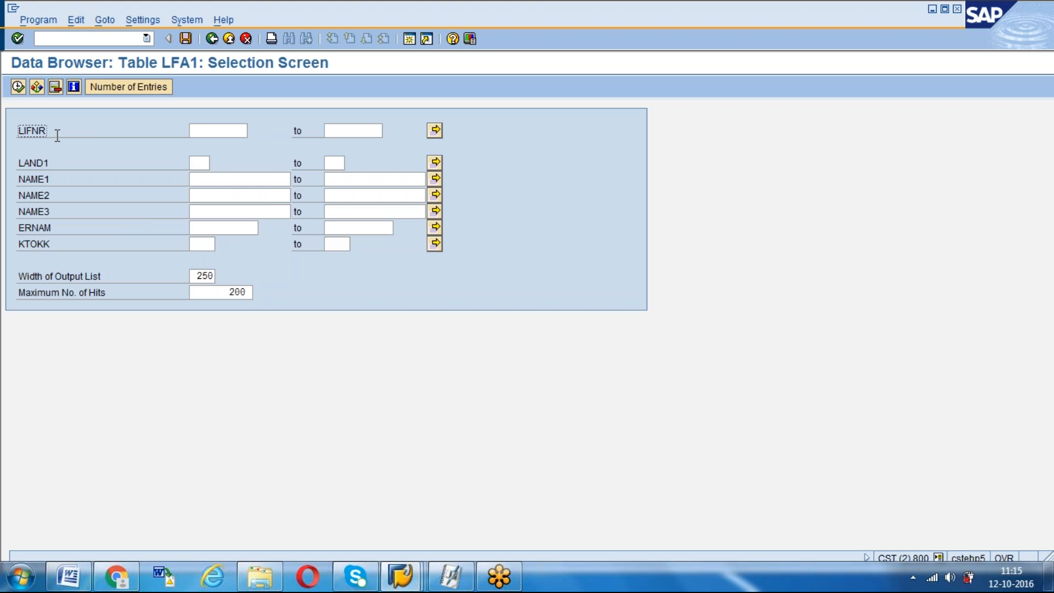
Step: Fill in AGENCY05 as the vendor number from the input history
click(201, 131)
key(Down)
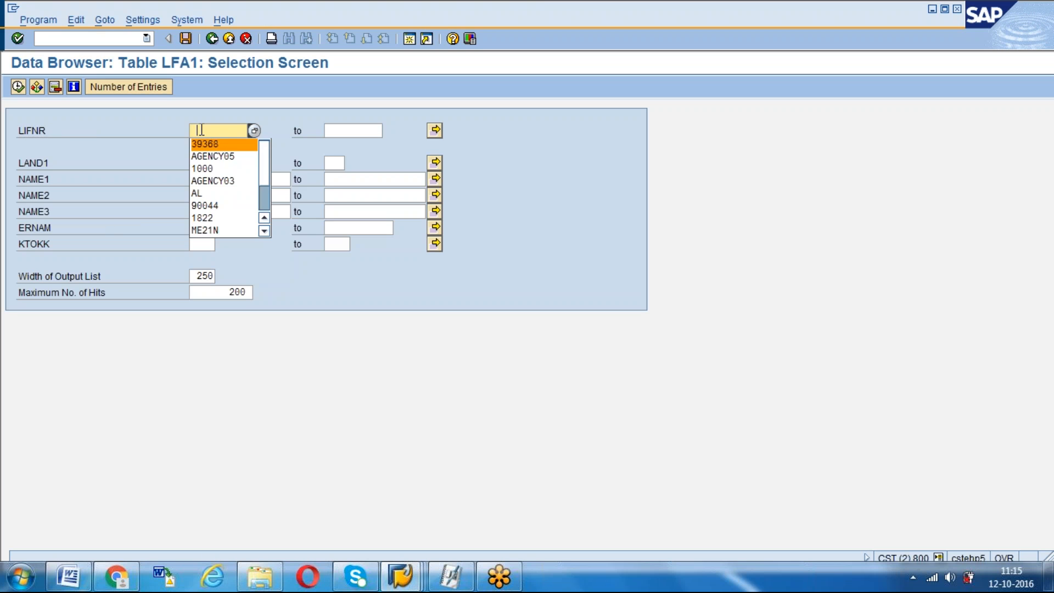
key(Down)
key(Return)
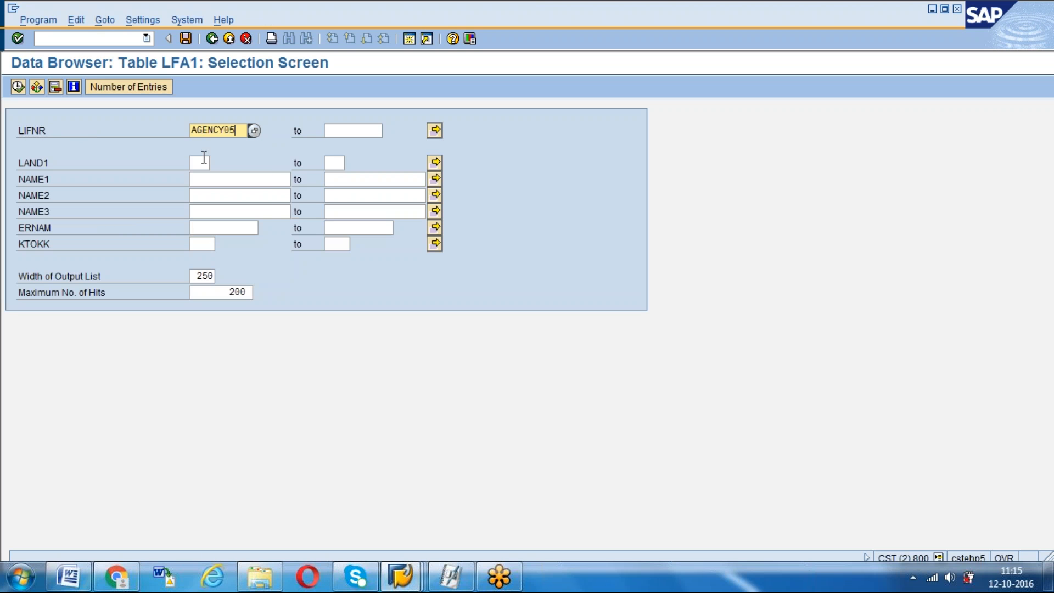
Step: List the LFA1 entry for AGENCY05 and reveal the ADRNR address number column
click(18, 87)
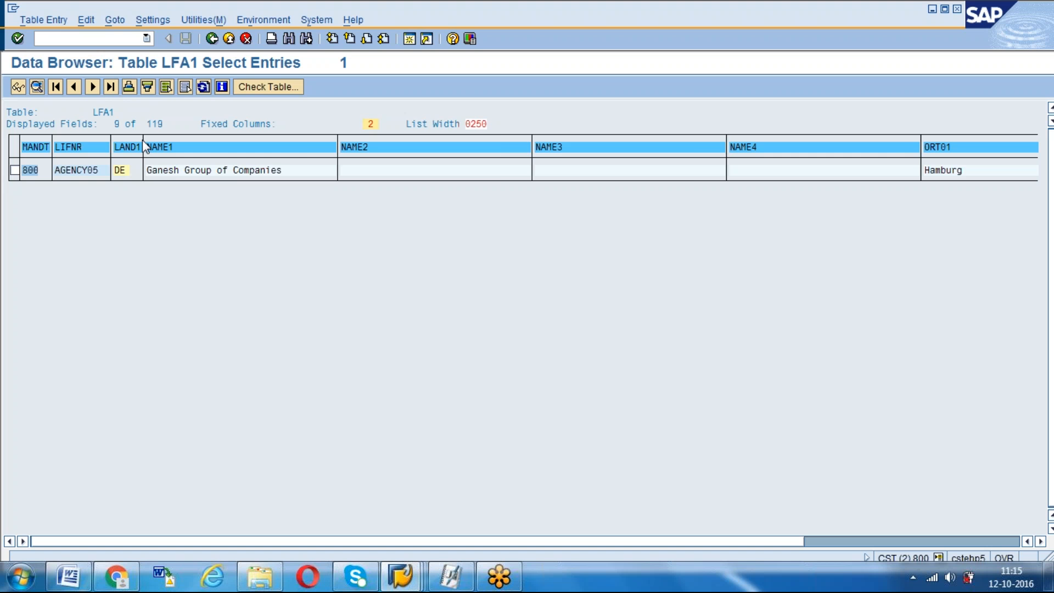
click(92, 87)
click(92, 87)
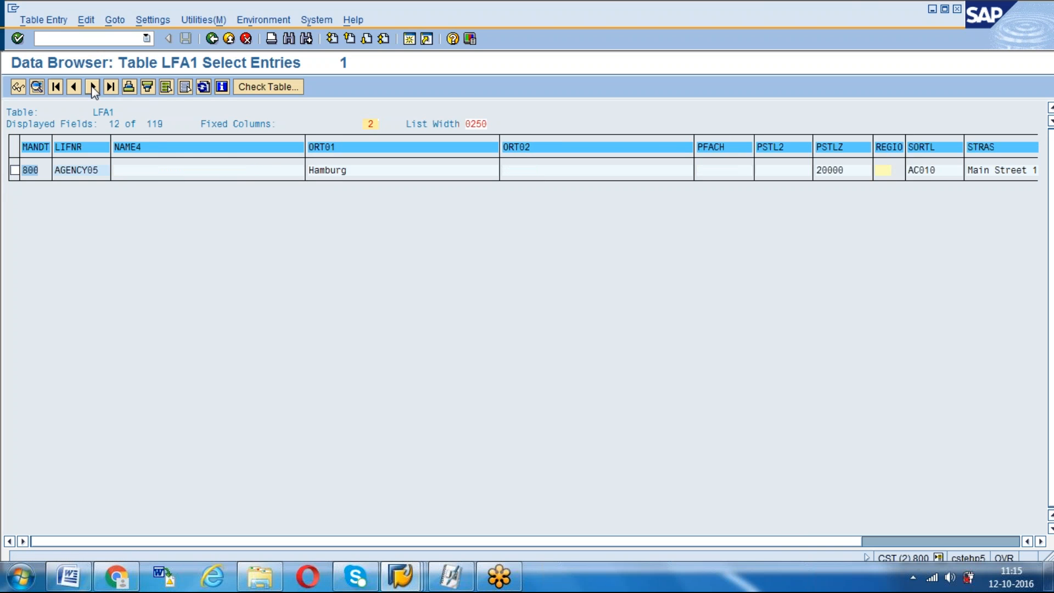
click(93, 87)
click(93, 86)
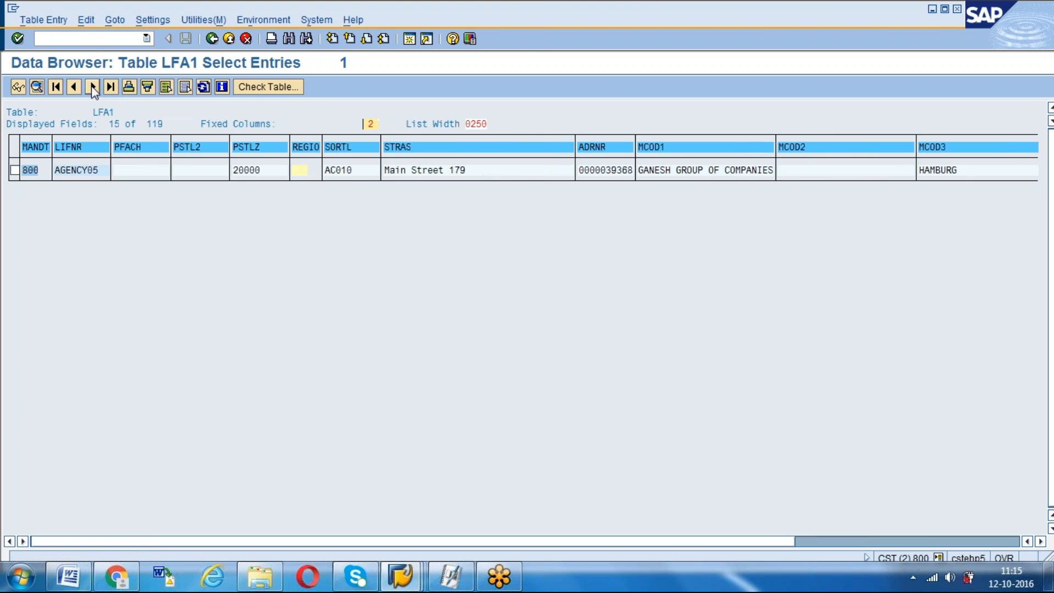
click(92, 87)
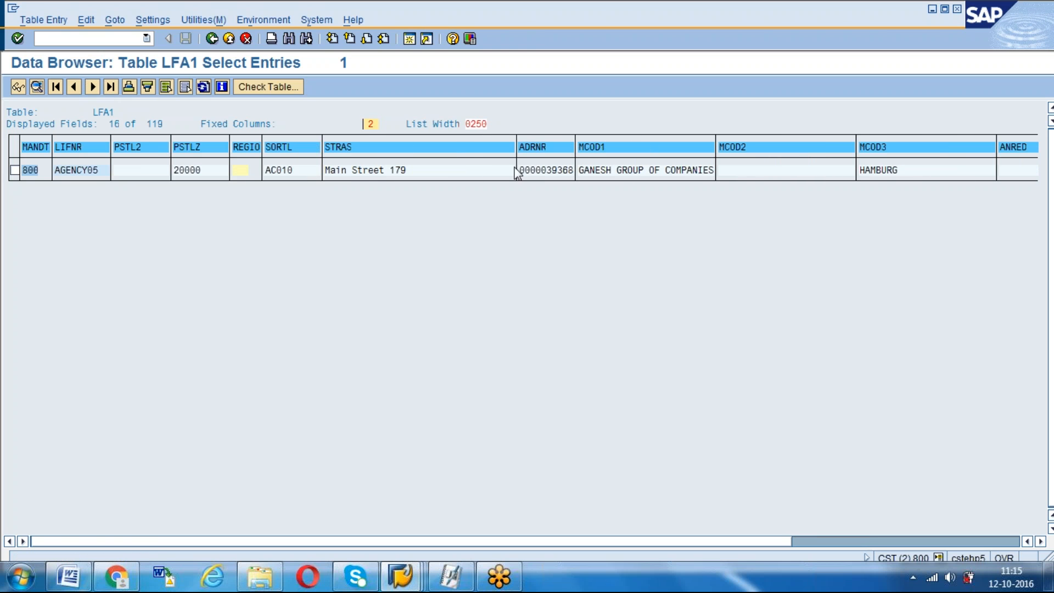
click(979, 249)
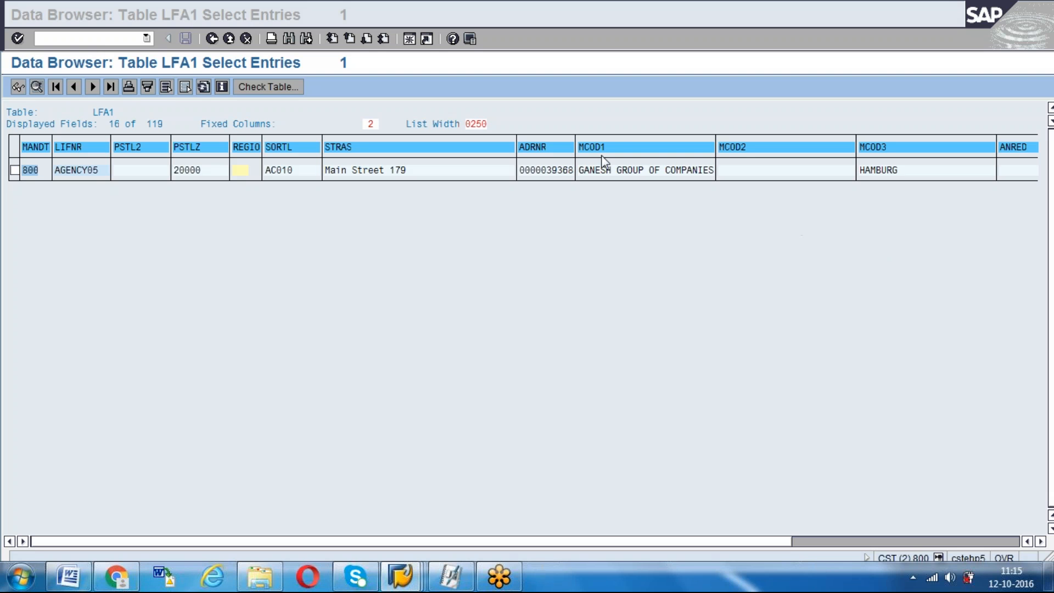
drag(547, 171, 576, 172)
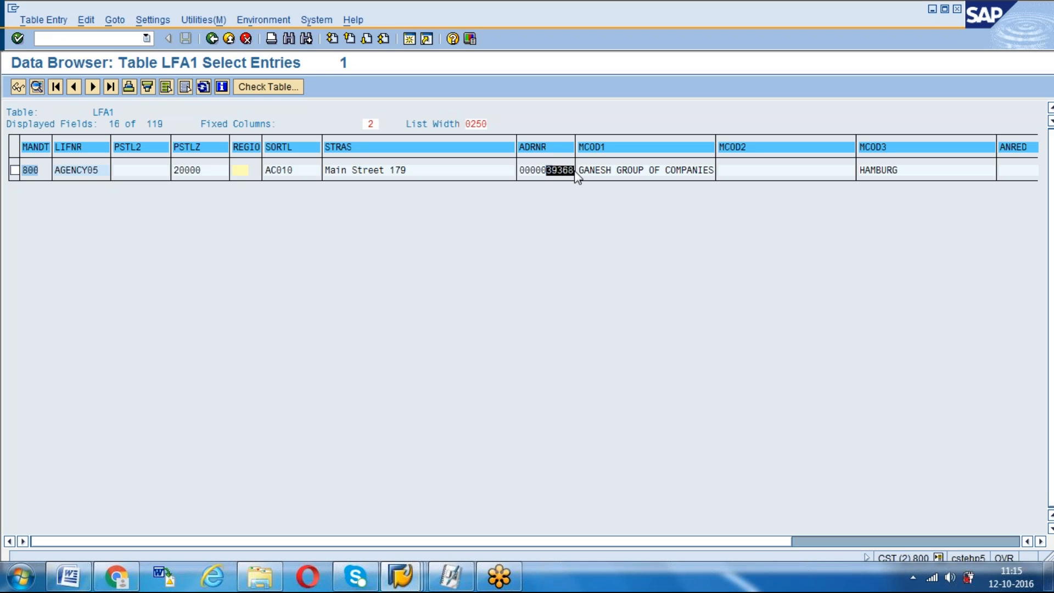
key(ctrl+c)
Step: In a new SE11 session, display table ADR3, the Fax Numbers table, and review its fields
click(411, 41)
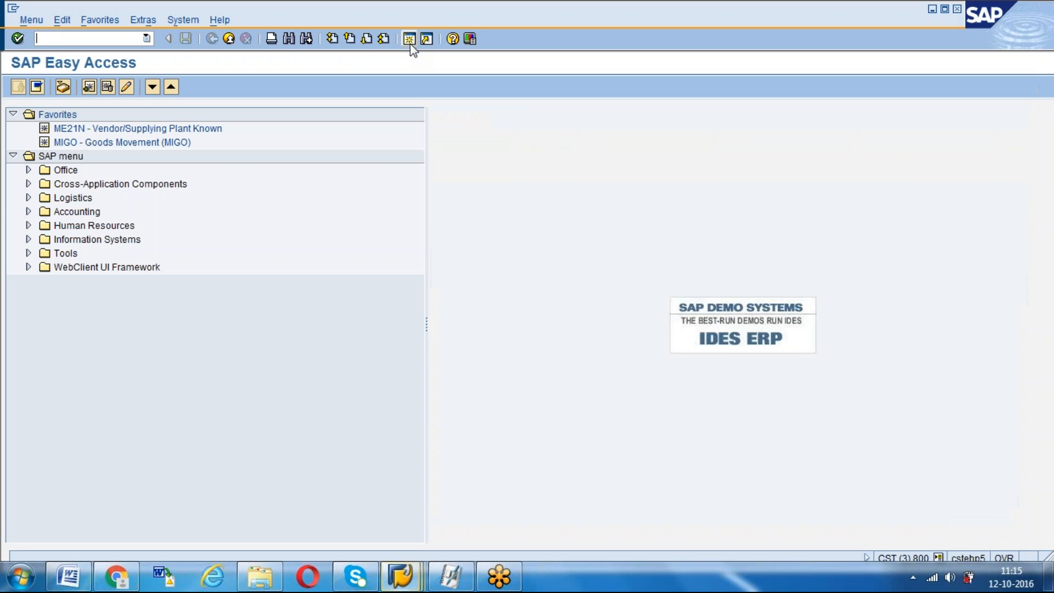
text(se11)
key(Return)
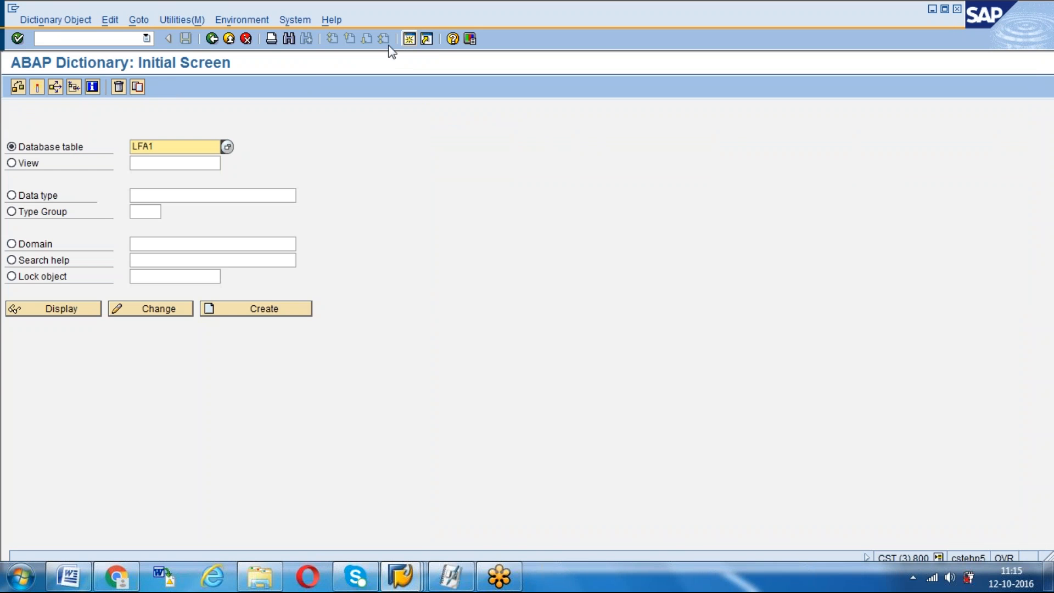
key(BackSpace)
text(ad)
text(r2)
key(BackSpace)
key(BackSpace)
key(BackSpace)
key(BackSpace)
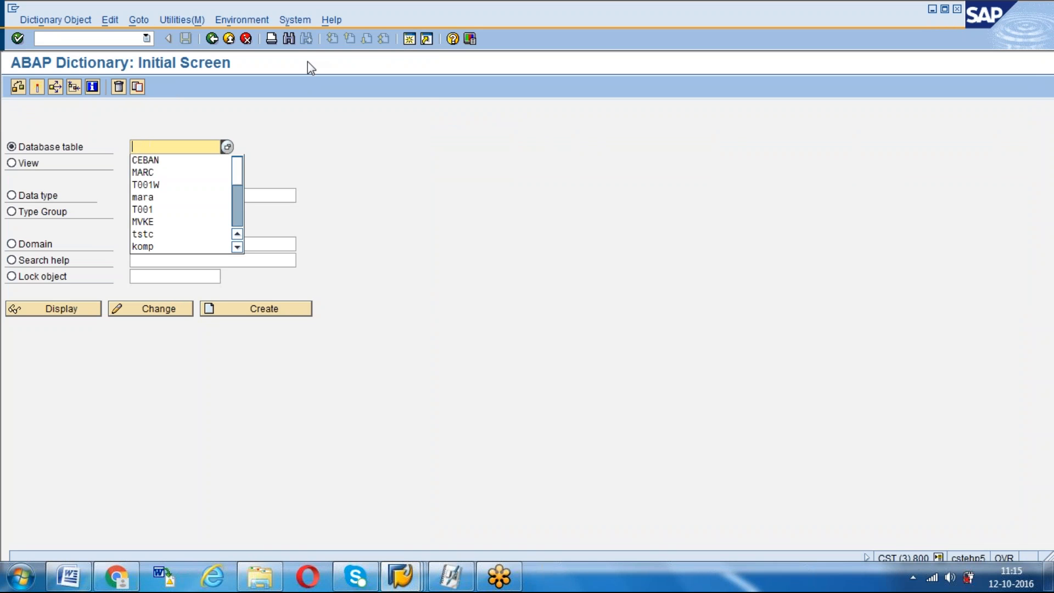
text(ADR3)
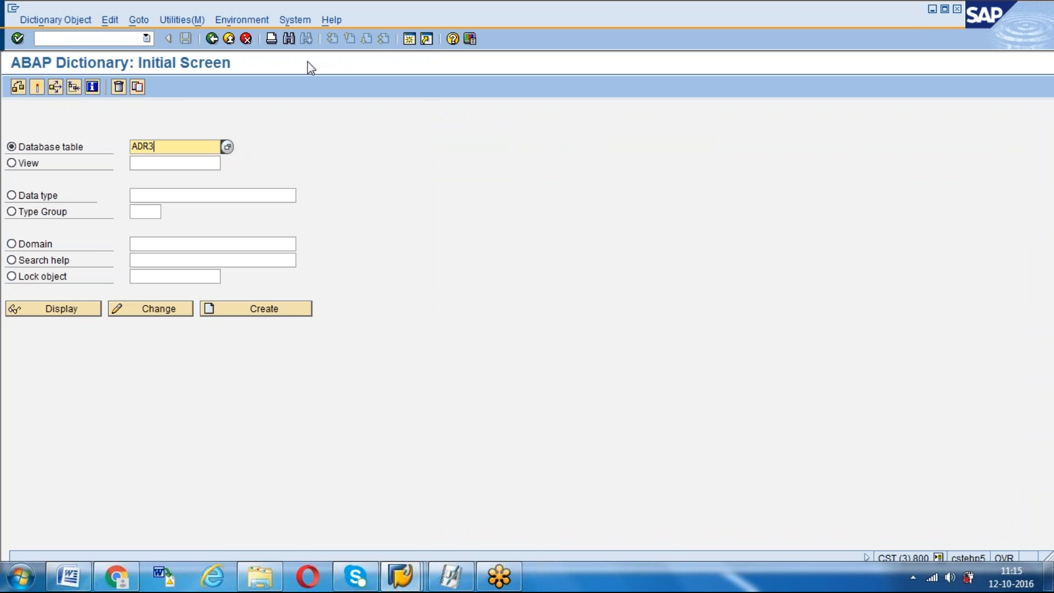
click(74, 311)
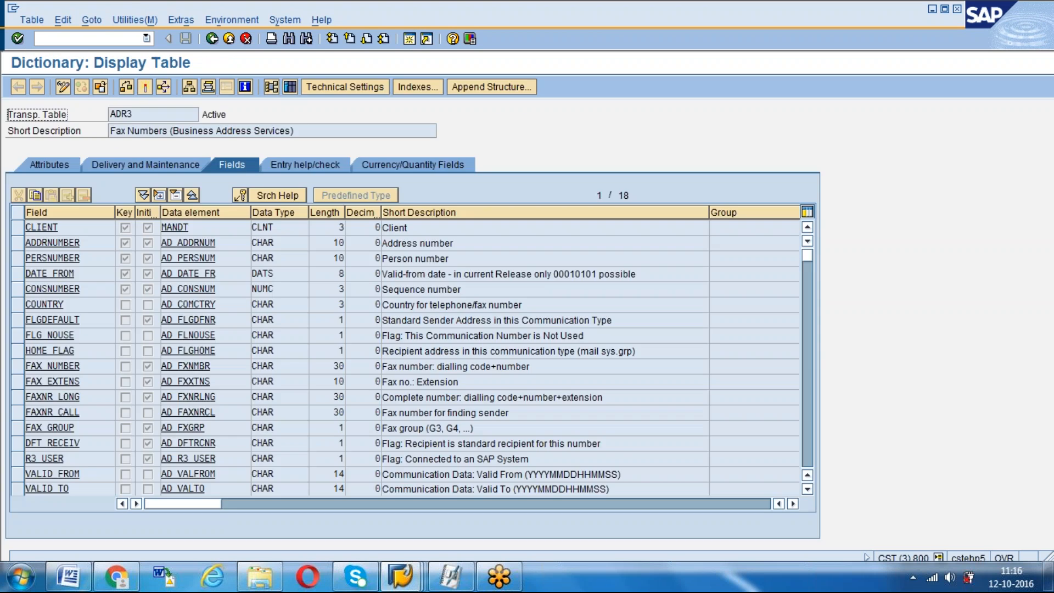
drag(315, 130, 115, 138)
click(114, 137)
Step: Display table ADR6, E-Mail Addresses, with its field list in the ABAP Dictionary
click(212, 38)
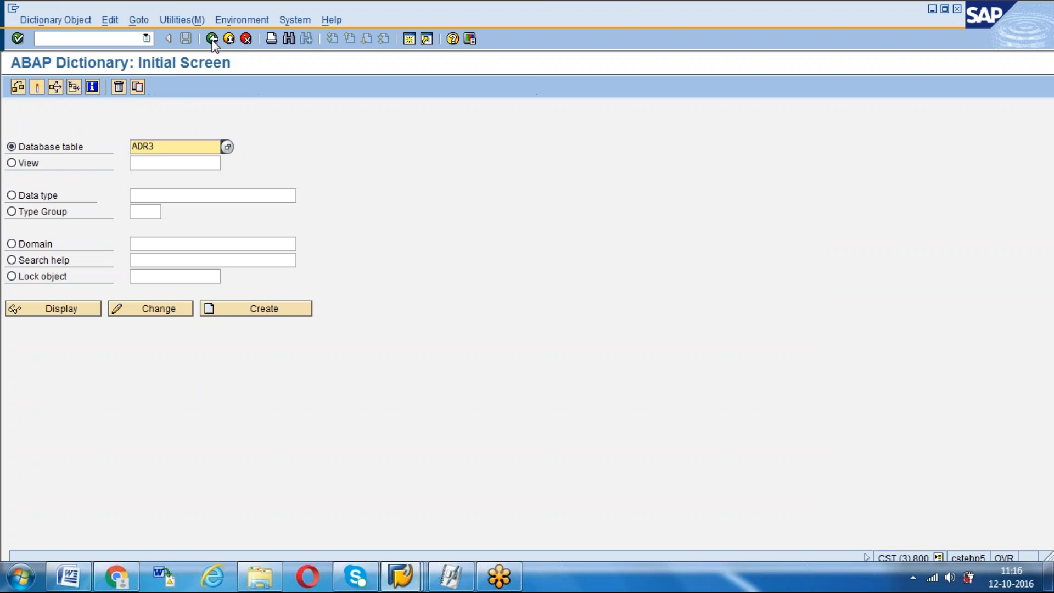
click(164, 147)
key(BackSpace)
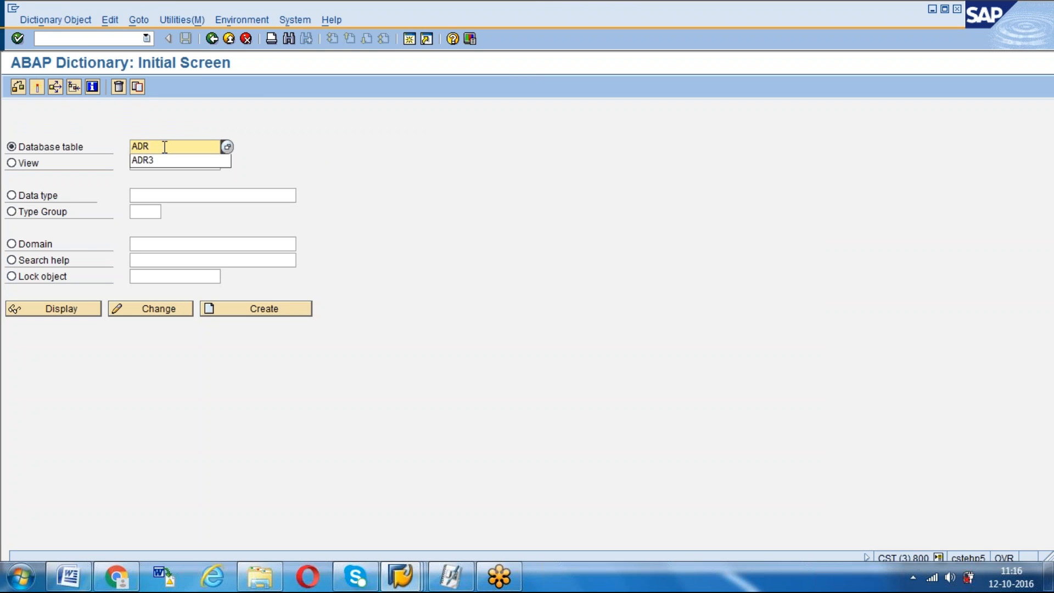
text(6)
click(66, 319)
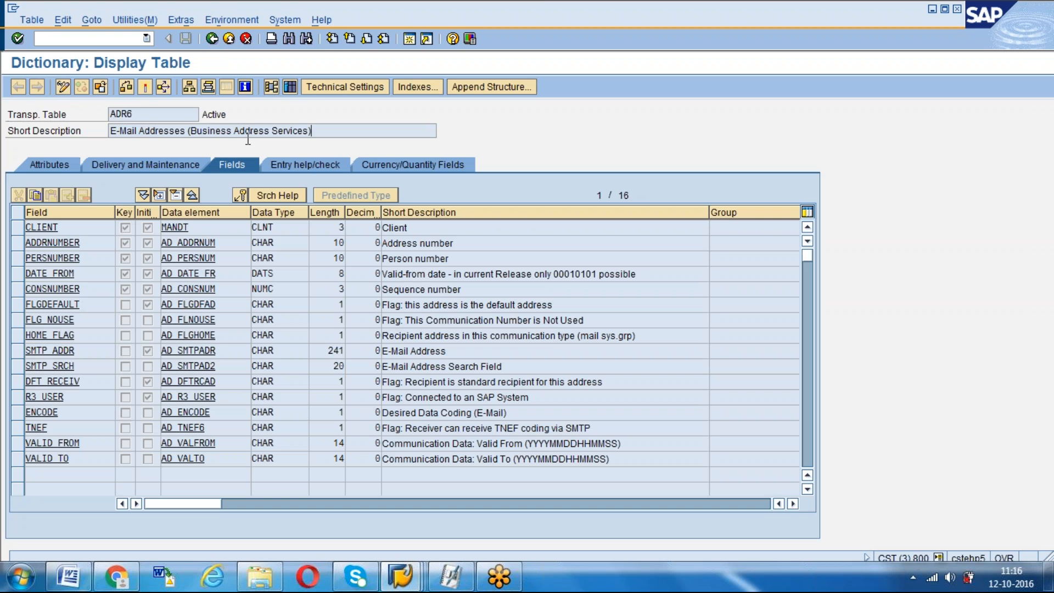
drag(317, 131, 111, 131)
Step: Point out the SMTP_ADDR E-Mail Address field, then view the contents of table ADR6
click(111, 132)
click(389, 354)
click(384, 352)
click(291, 87)
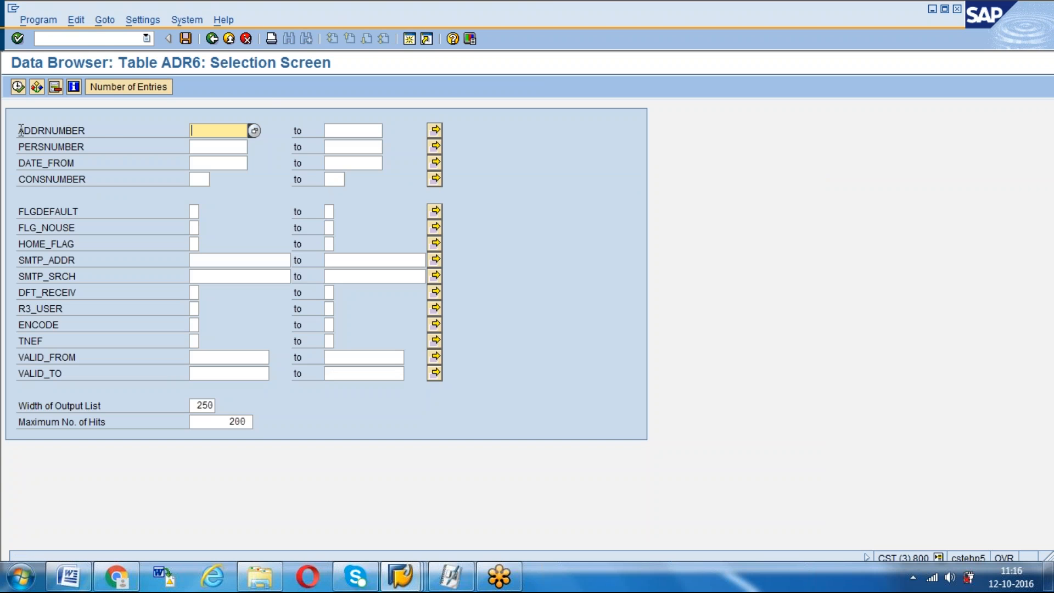
Step: Review the data browser's user-specific settings and close them unchanged
click(104, 130)
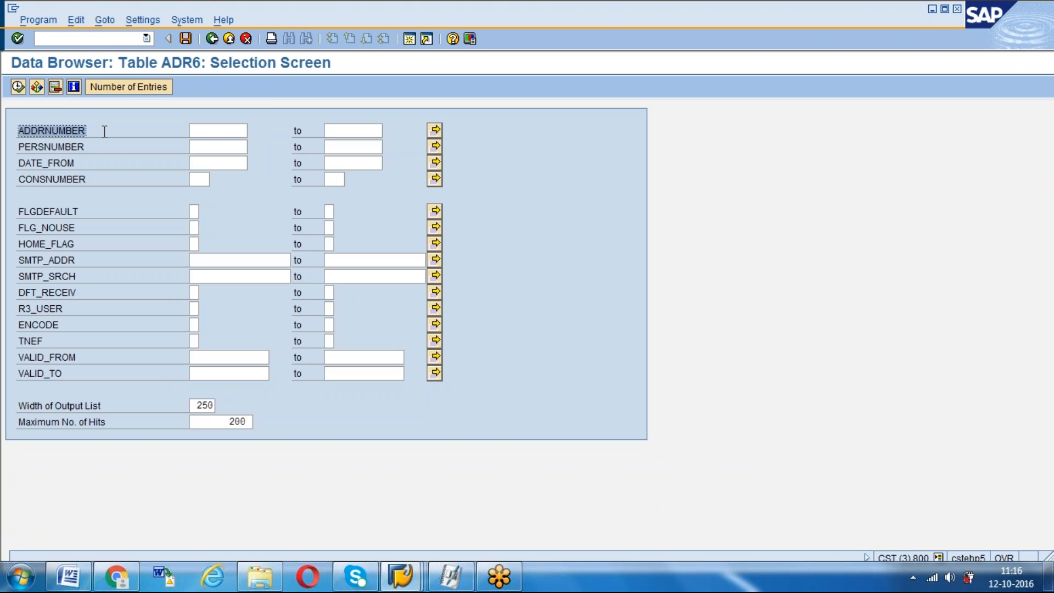
click(104, 131)
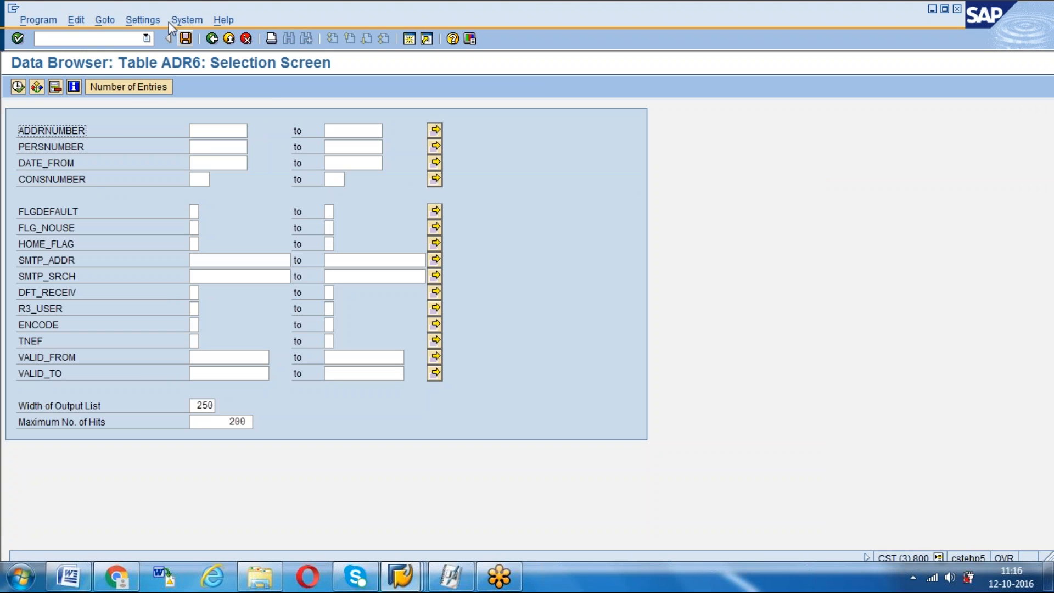
click(147, 20)
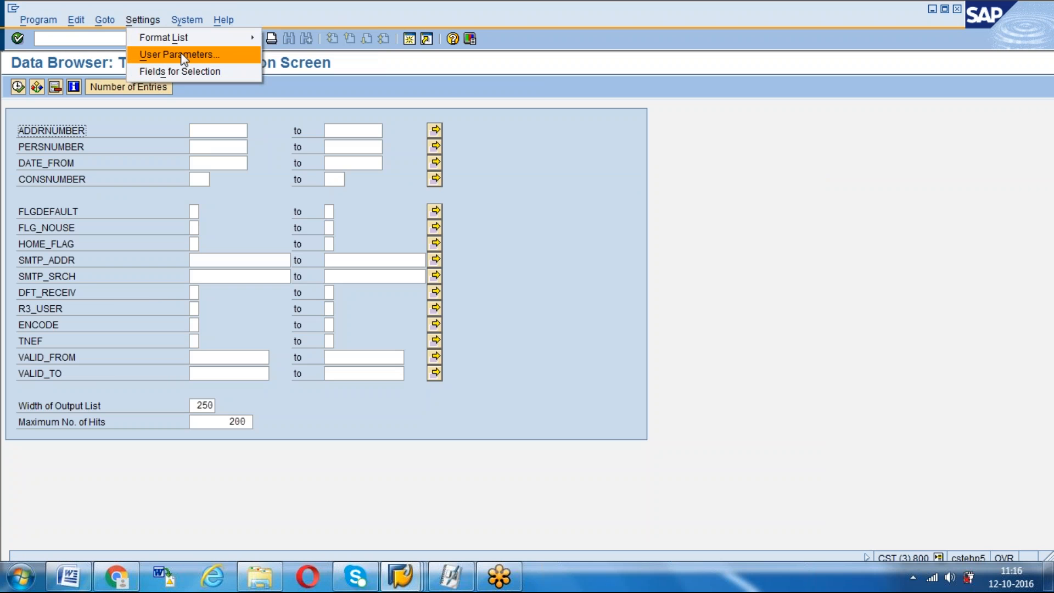
click(187, 60)
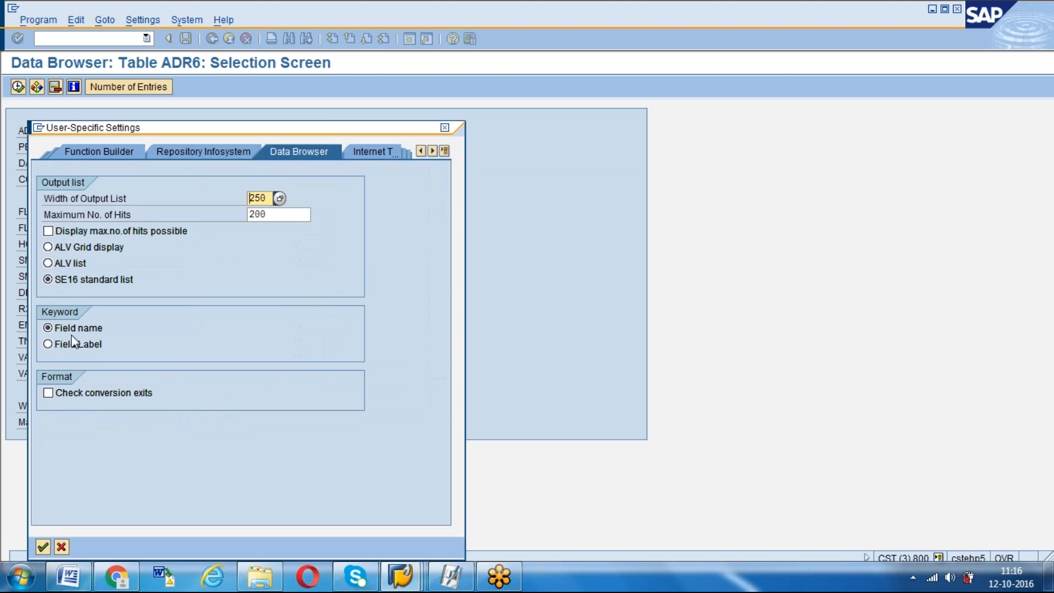
click(43, 547)
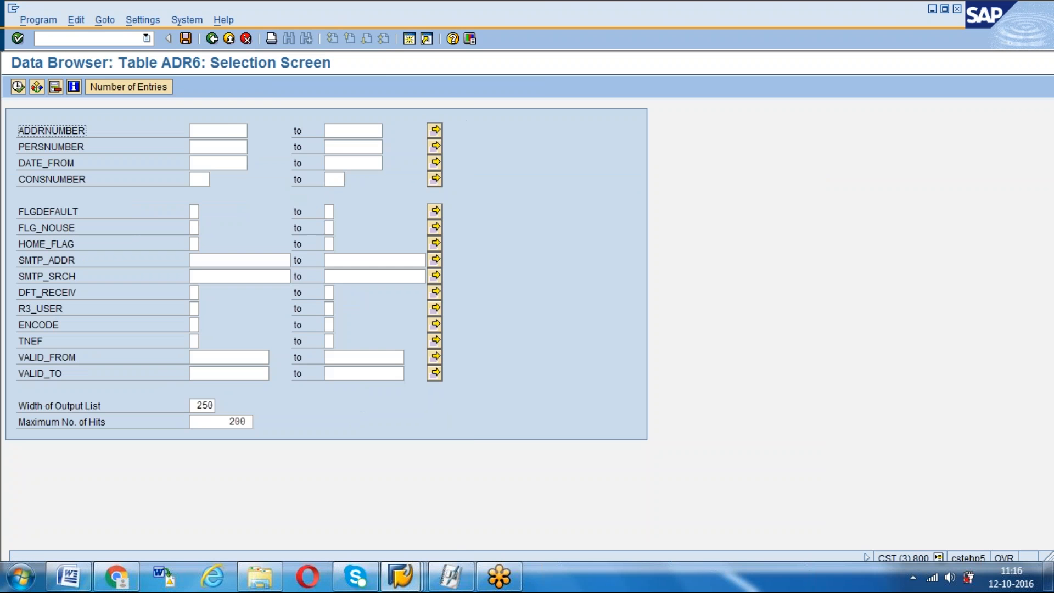
Step: Enter address number 39368 as the ADR6 criterion and confirm it against LFA1's ADRNR
click(222, 130)
text(ADDRNUMBER)
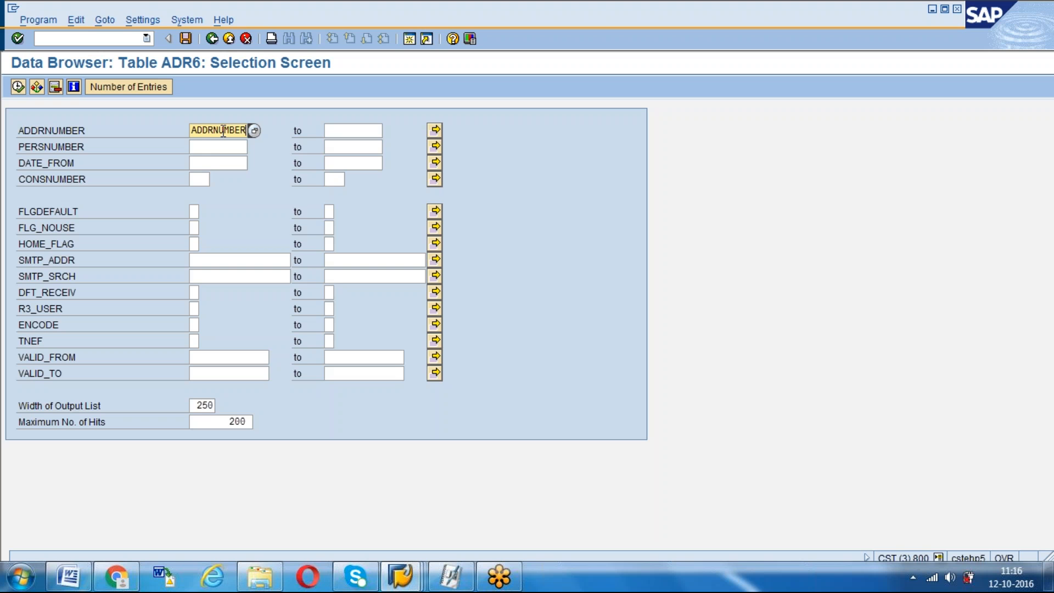
key(BackSpace)
key(BackSpace)
key(BackSpace)
key(BackSpace)
key(BackSpace)
key(BackSpace)
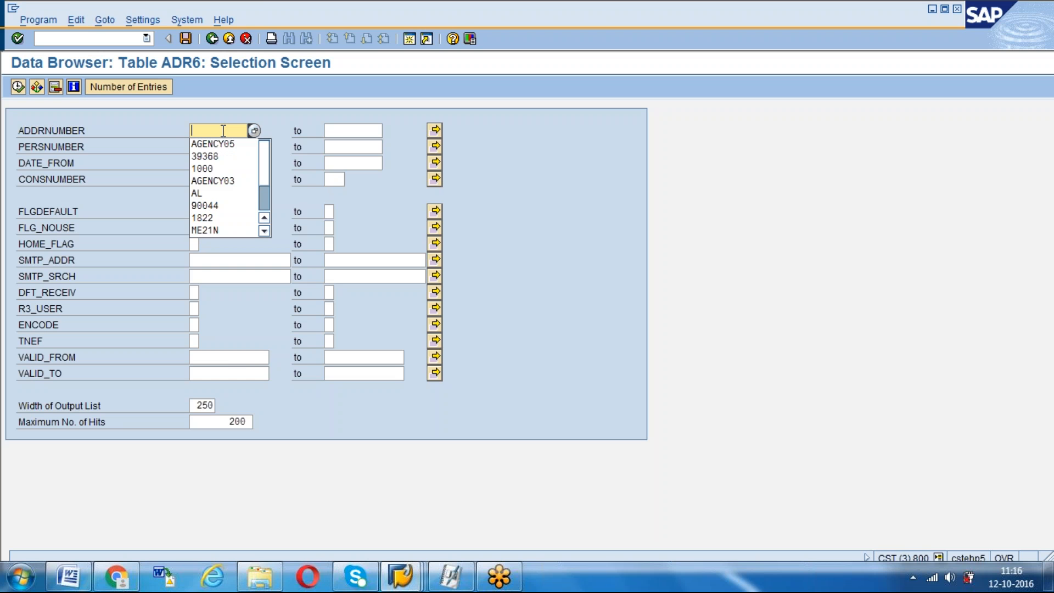
key(Down)
key(Down)
key(Return)
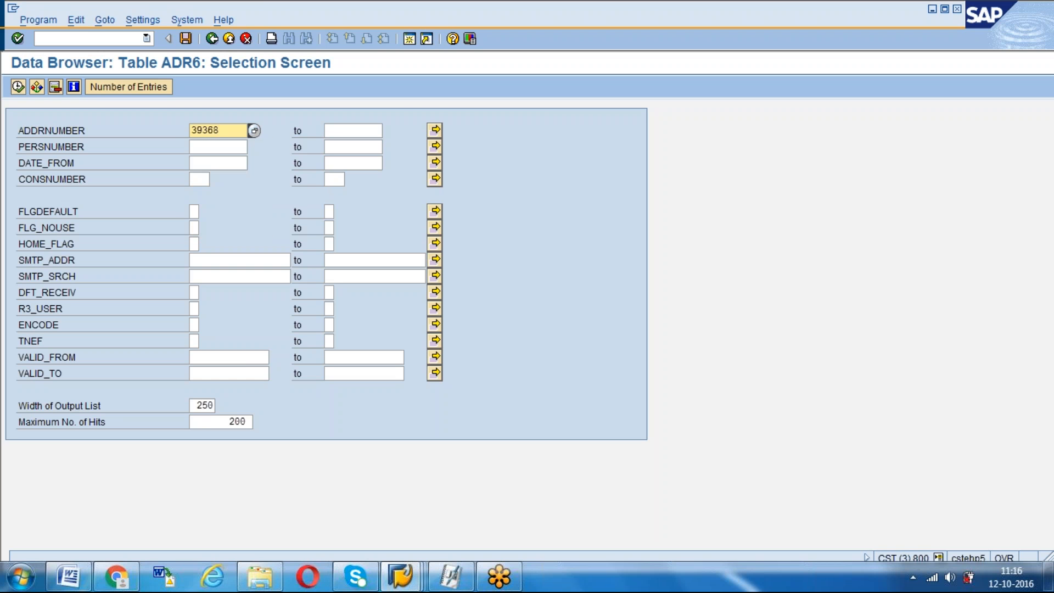
key(alt+Tab)
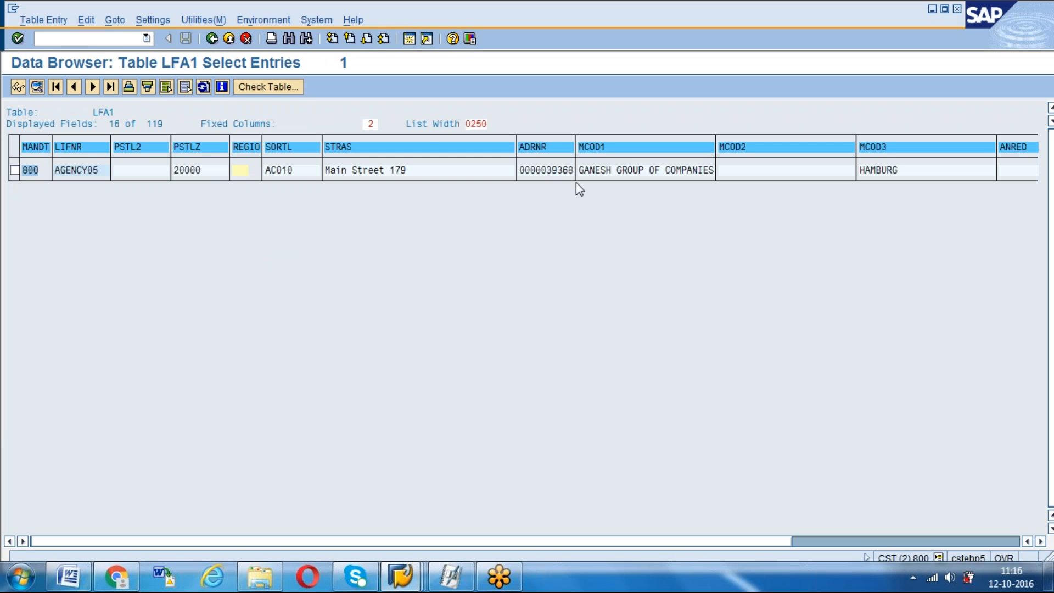
drag(547, 170, 582, 174)
key(alt+Tab)
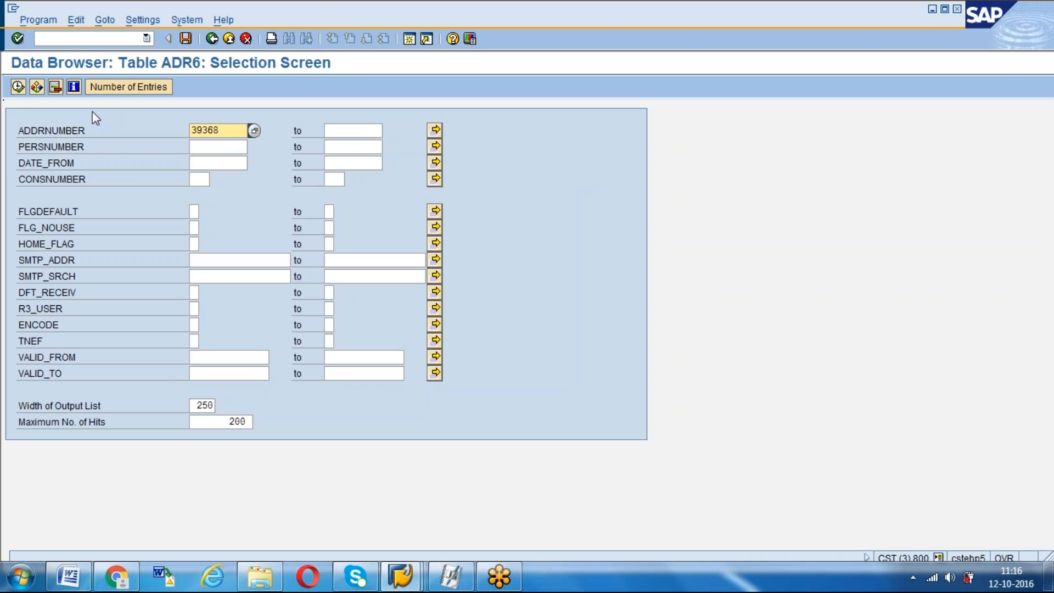
Step: List the ADR6 entry for address 39368 with list width 1023 and copy its e-mail address
click(17, 87)
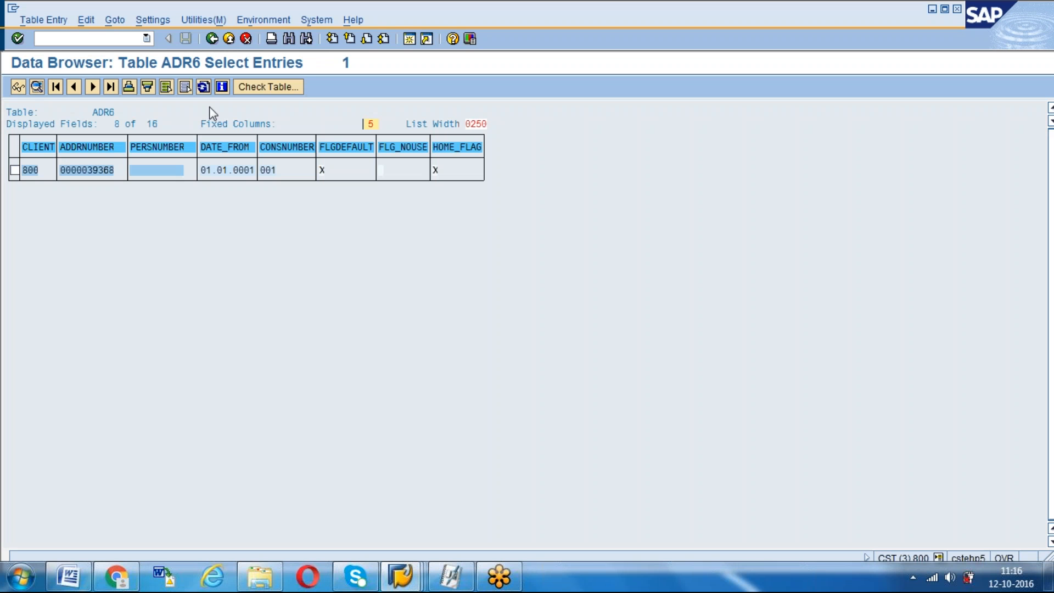
key(Tab)
key(Delete)
text(5)
text(55)
text(5)
key(Return)
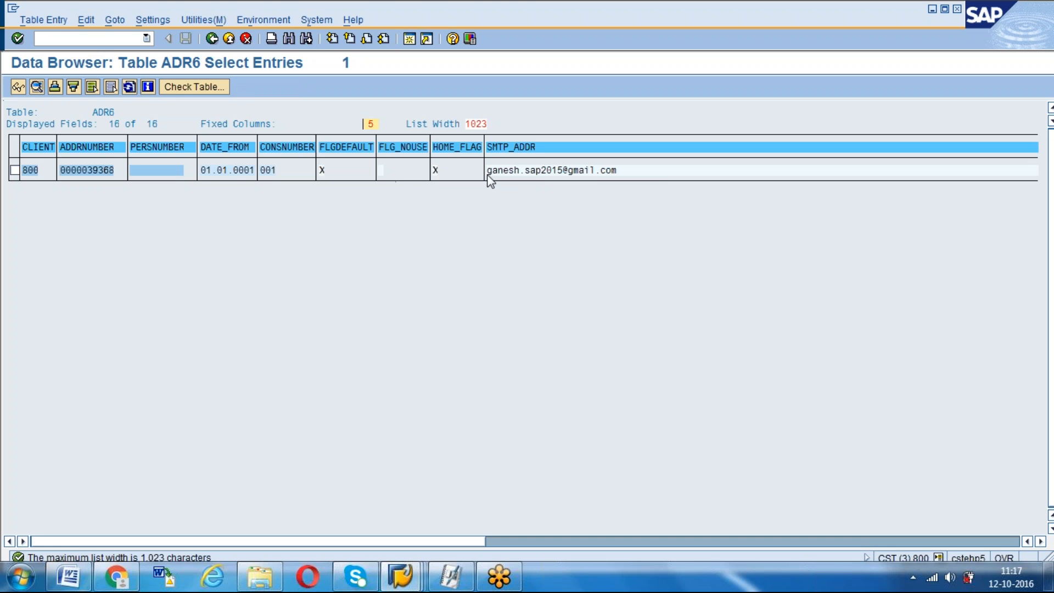
drag(487, 175, 649, 174)
key(ctrl+c)
Step: In Word, write bold numbered item 1: Pass Vendor Number in Table LFA1 and get ADRNR
click(69, 579)
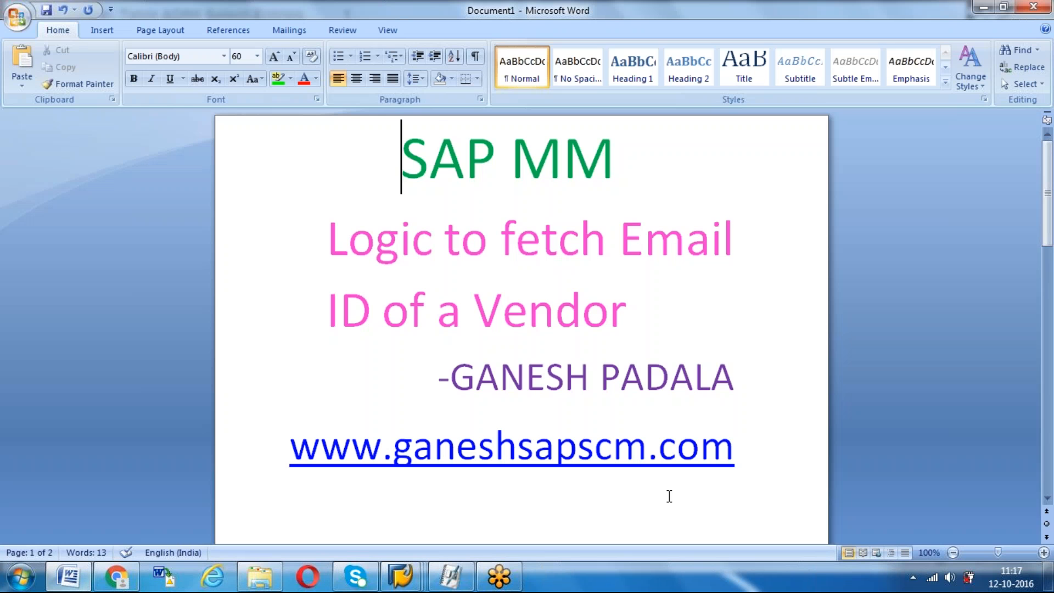
key(Down)
key(Down)
key(Down)
key(Down)
key(Down)
key(Down)
key(Down)
key(Down)
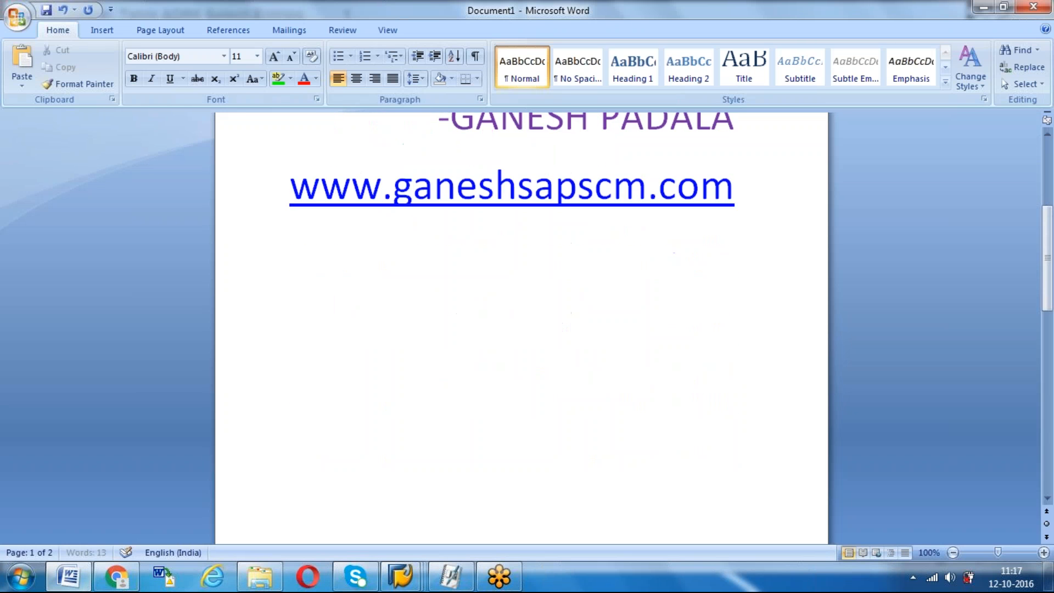
key(Down)
key(Down)
key(Down)
key(Down)
key(Down)
key(Down)
key(Up)
key(Up)
key(Up)
key(Up)
key(Up)
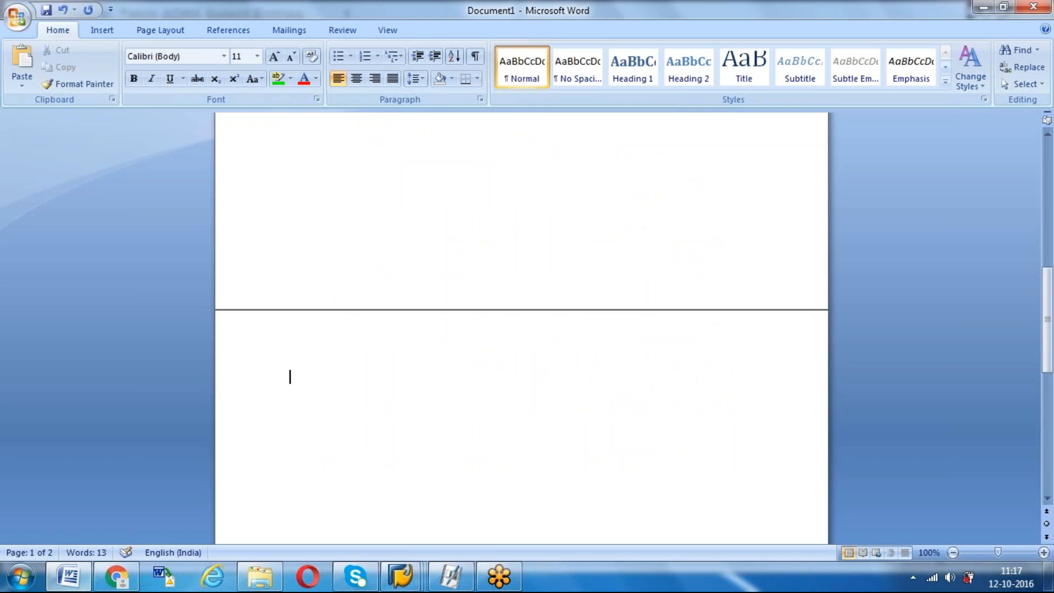
click(289, 412)
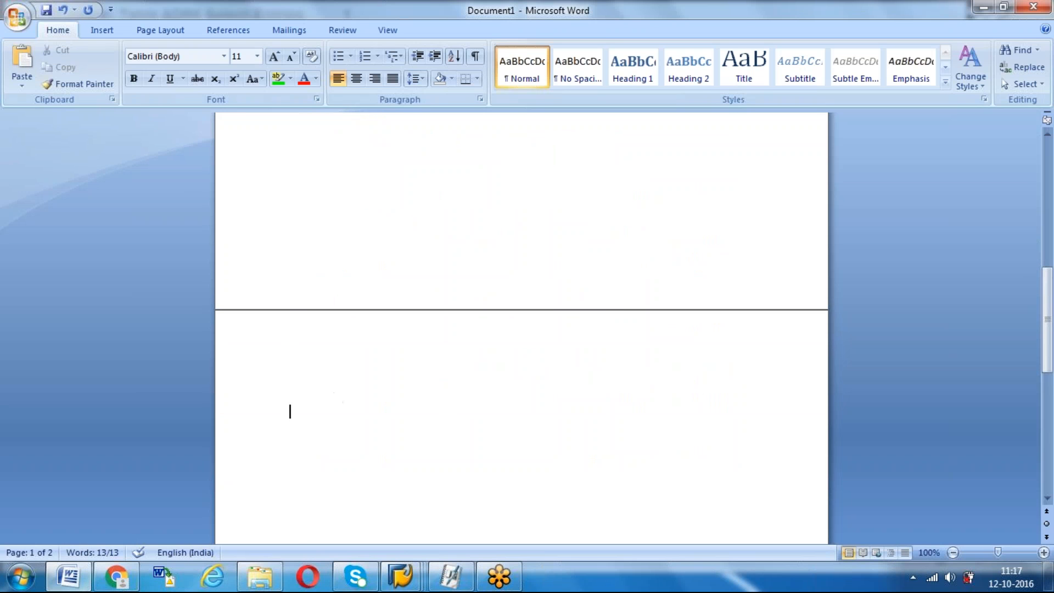
click(313, 344)
click(237, 58)
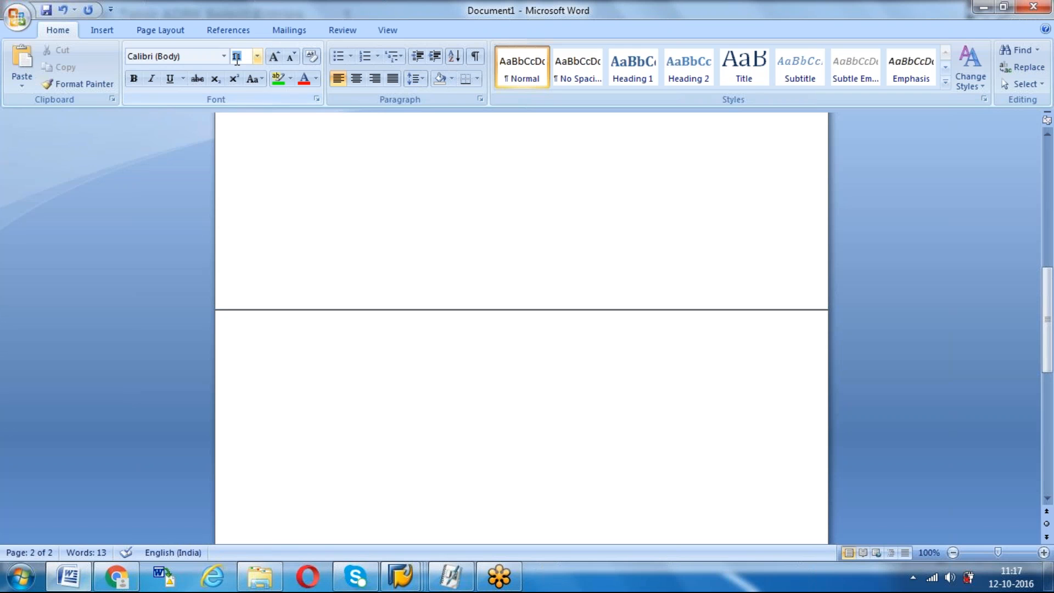
text(20)
click(292, 344)
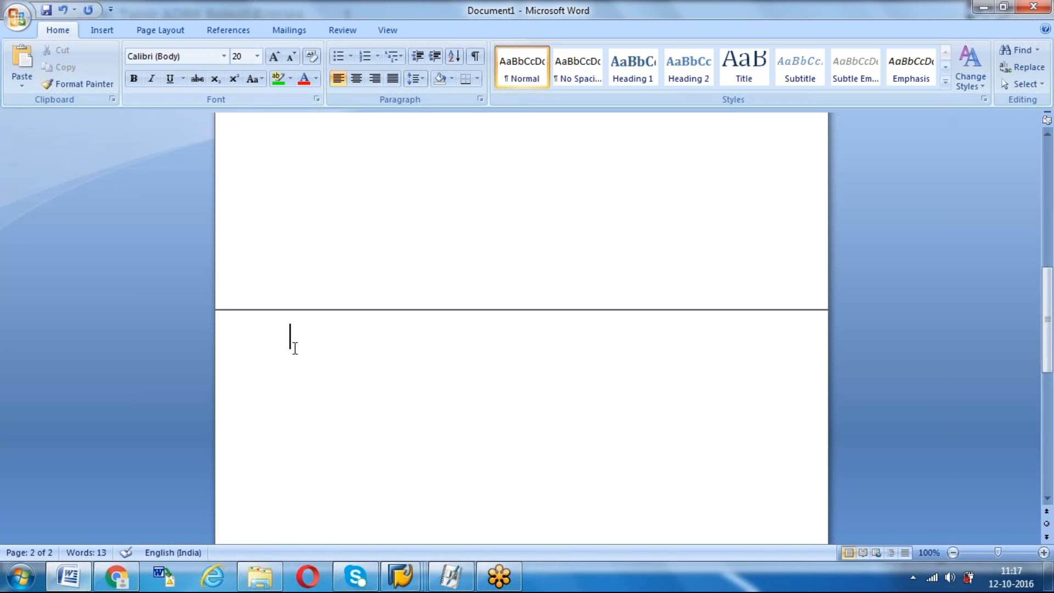
key(ctrl+b)
text(1.)
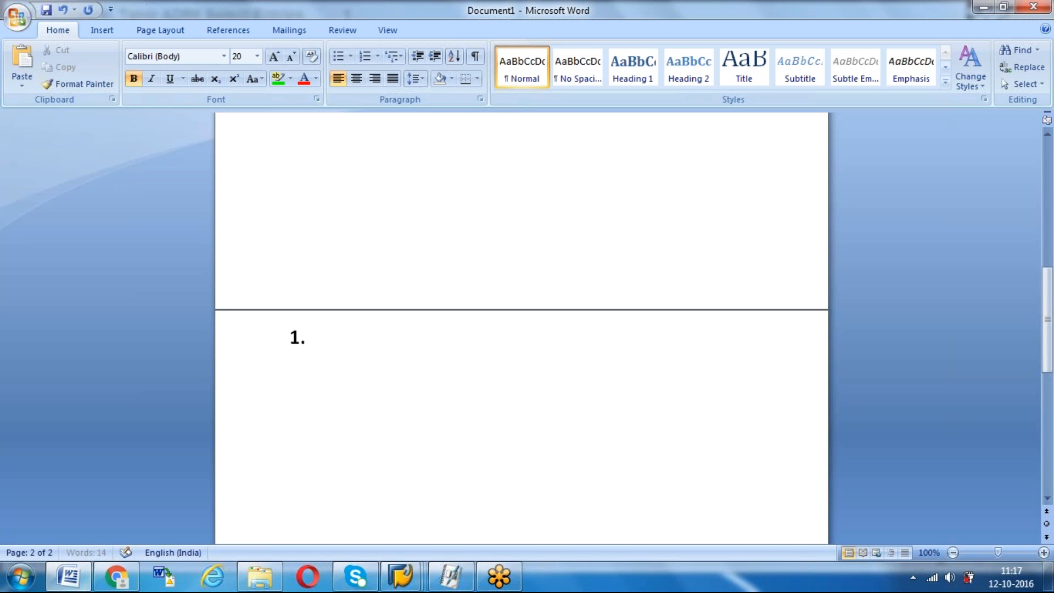
text( p)
key(BackSpace)
text(Pa)
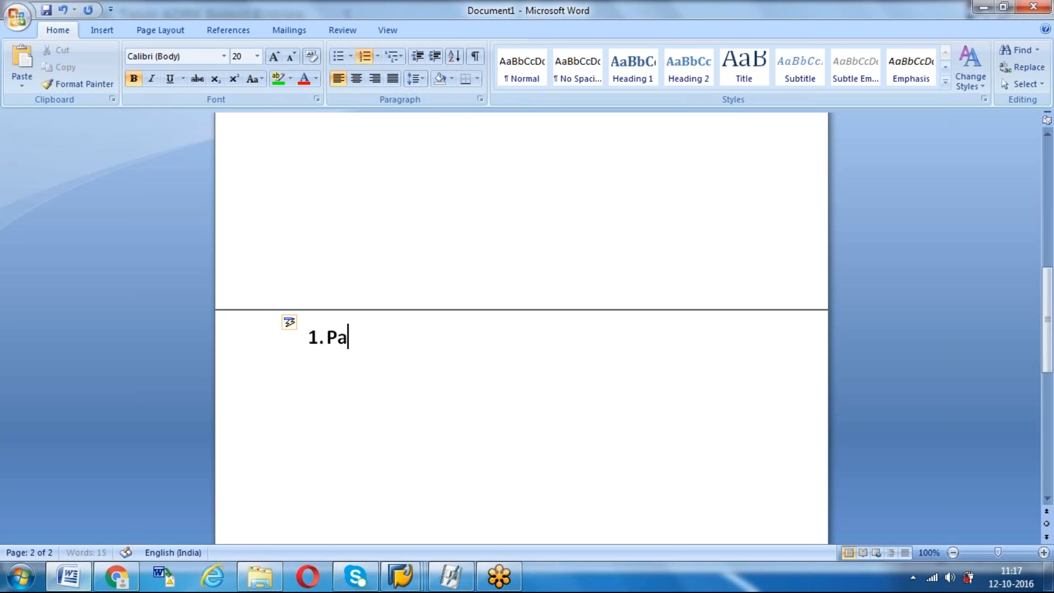
text(ss Vendor Num)
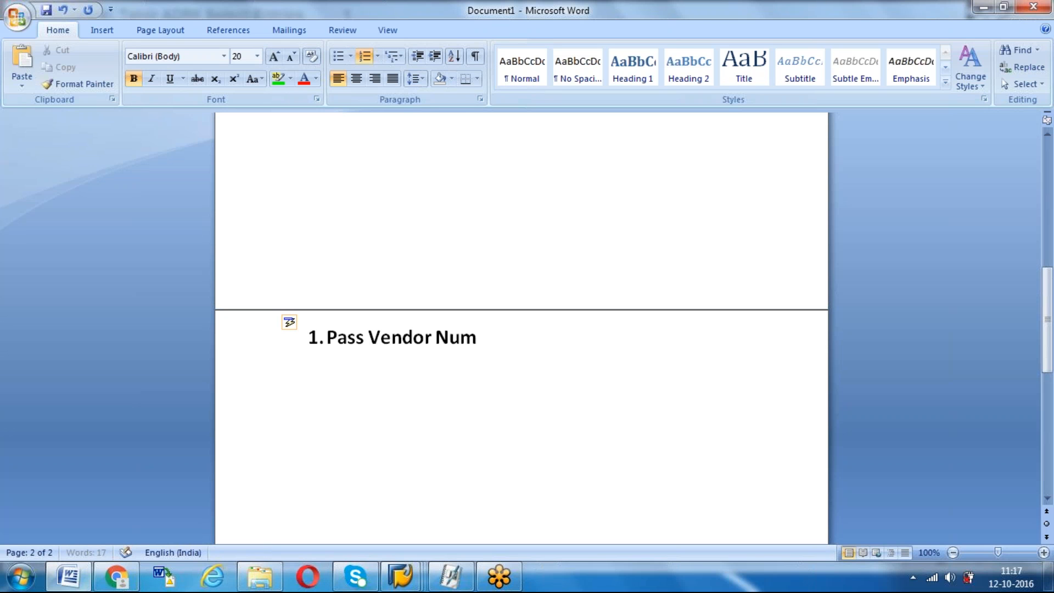
text(ber -L)
key(BackSpace)
key(BackSpace)
text((L)
text(IFNR))
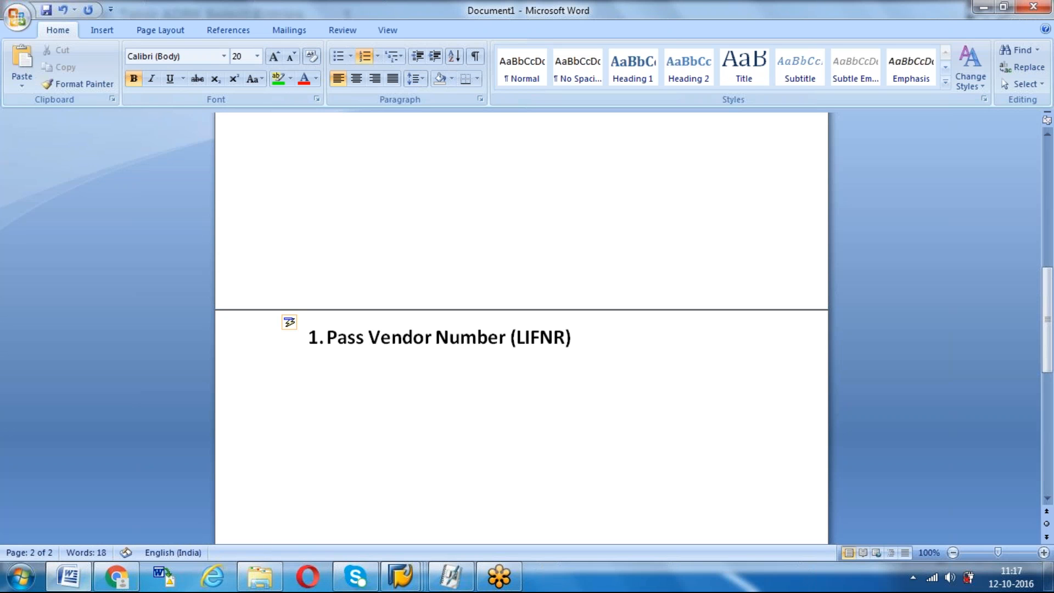
text( in Tab)
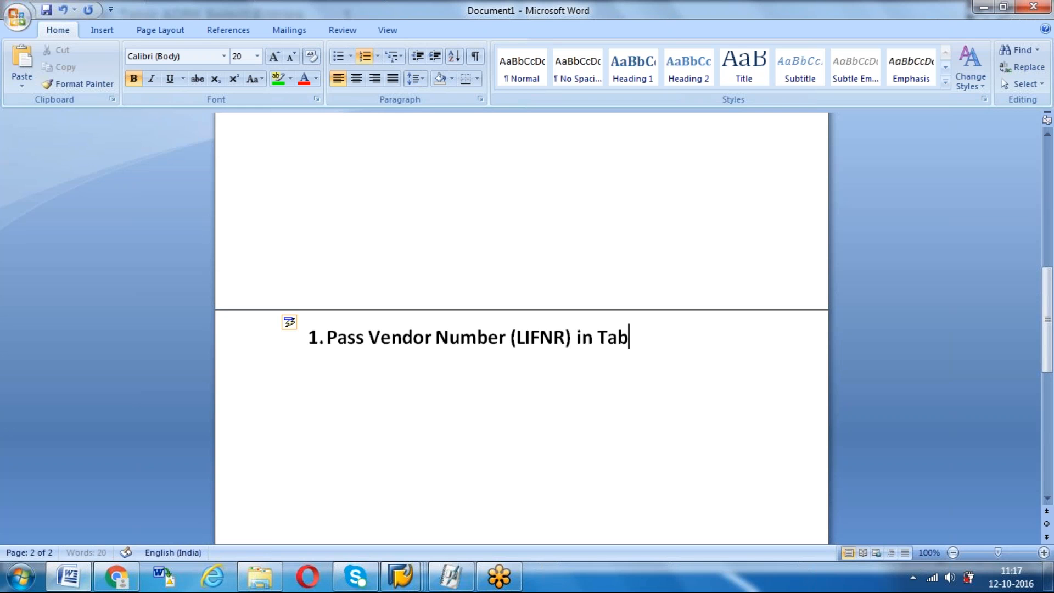
text(le LFA1)
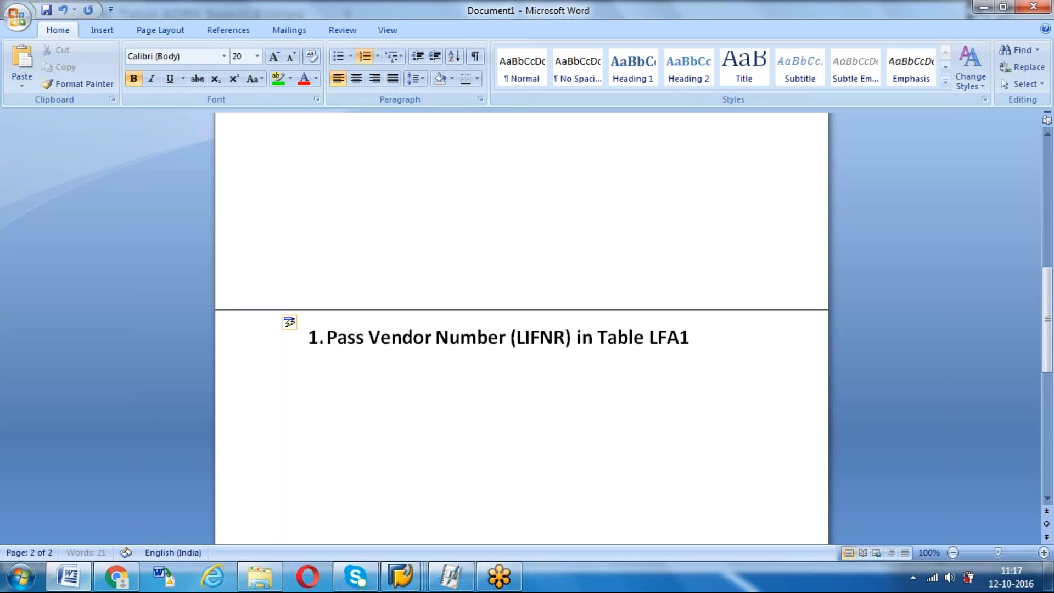
text( and get t)
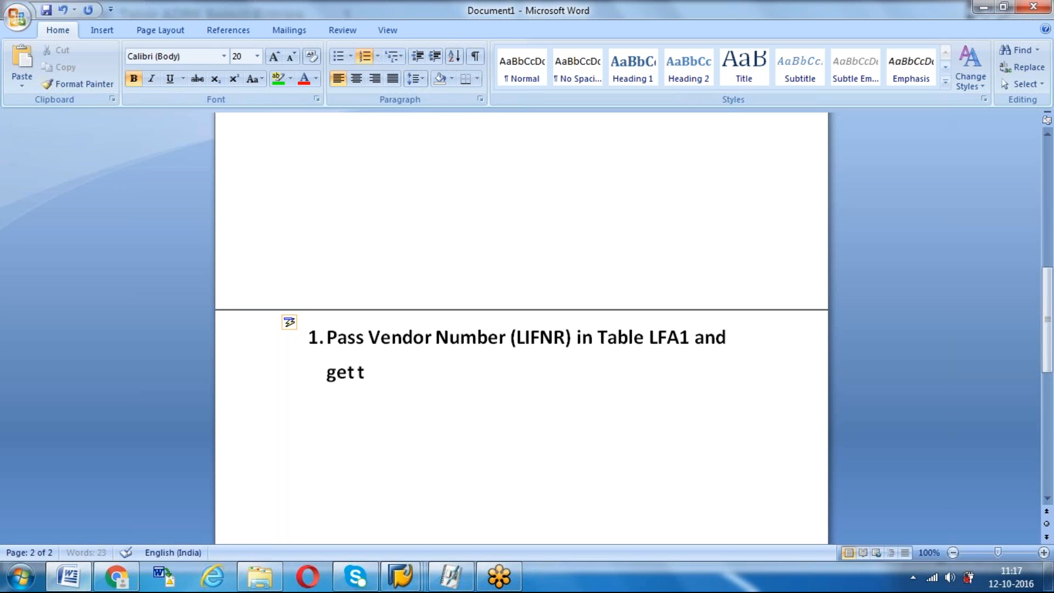
text(he Address)
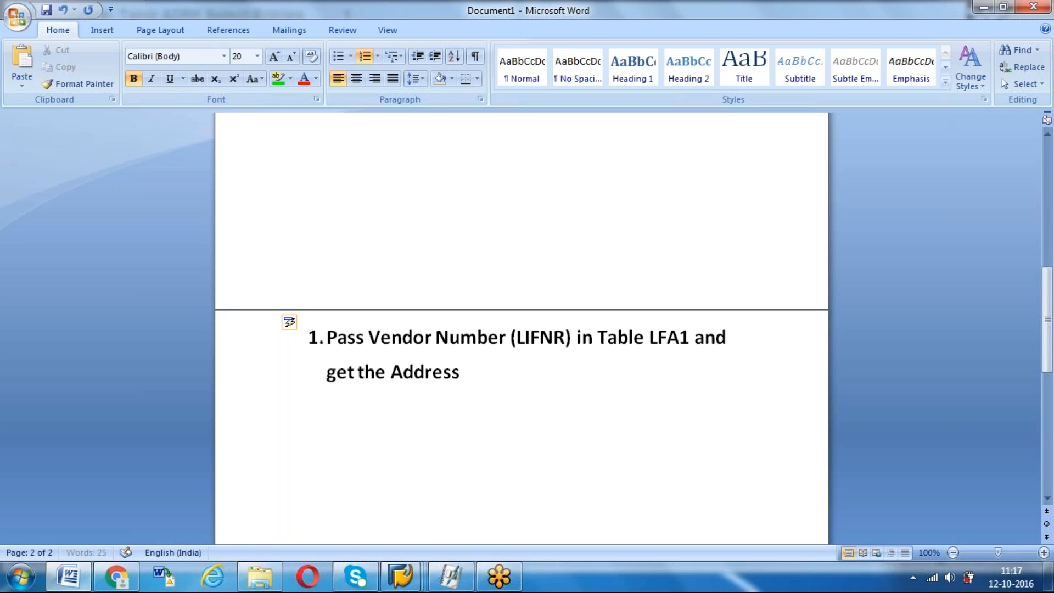
text( Number)
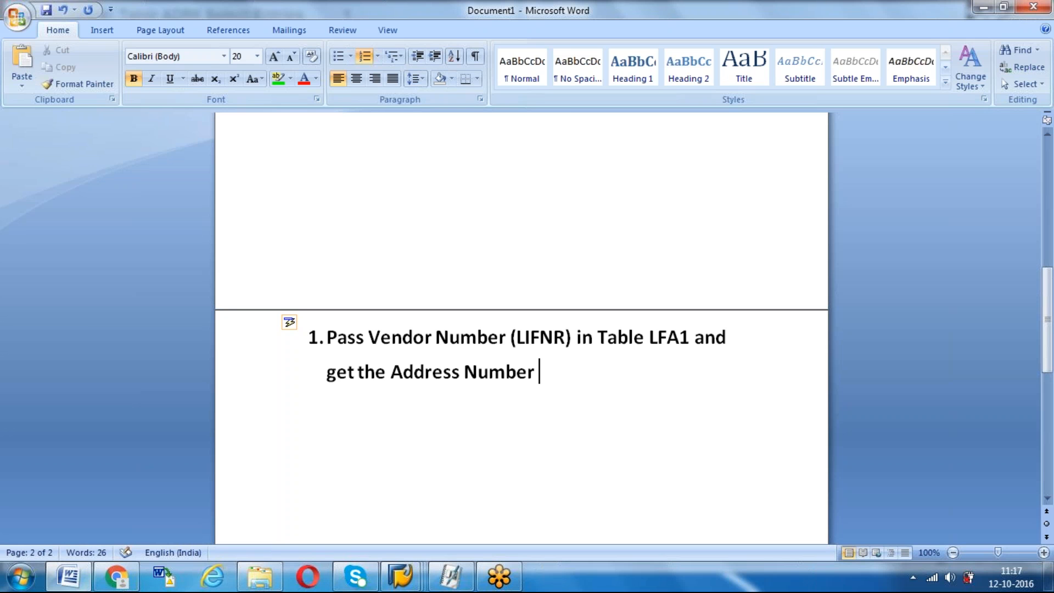
text( (ADRNR)
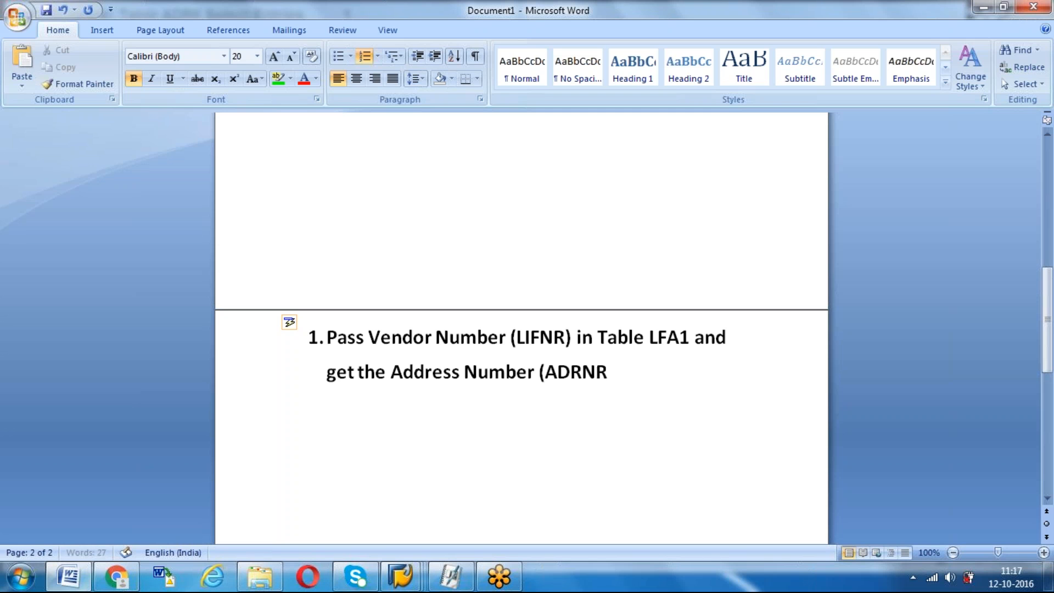
text())
key(Return)
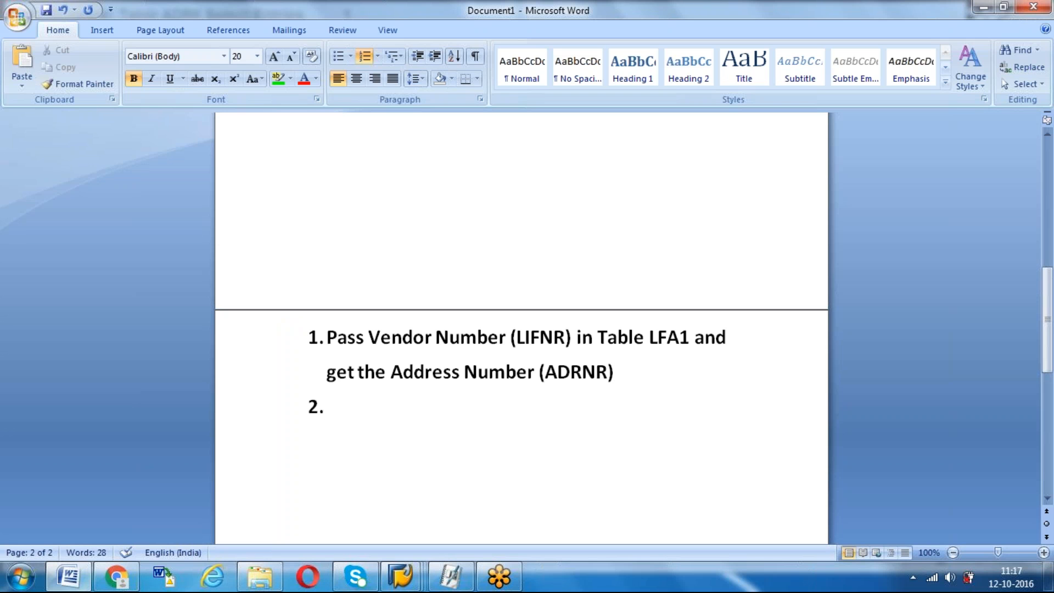
text(pA)
Step: Write item 2 'Pass Address Number (ADDRNUMBER) in Table ADR6', copying ADDRNUMBER from SAP
key(BackSpace)
key(BackSpace)
text(Pa)
text(ss Addre)
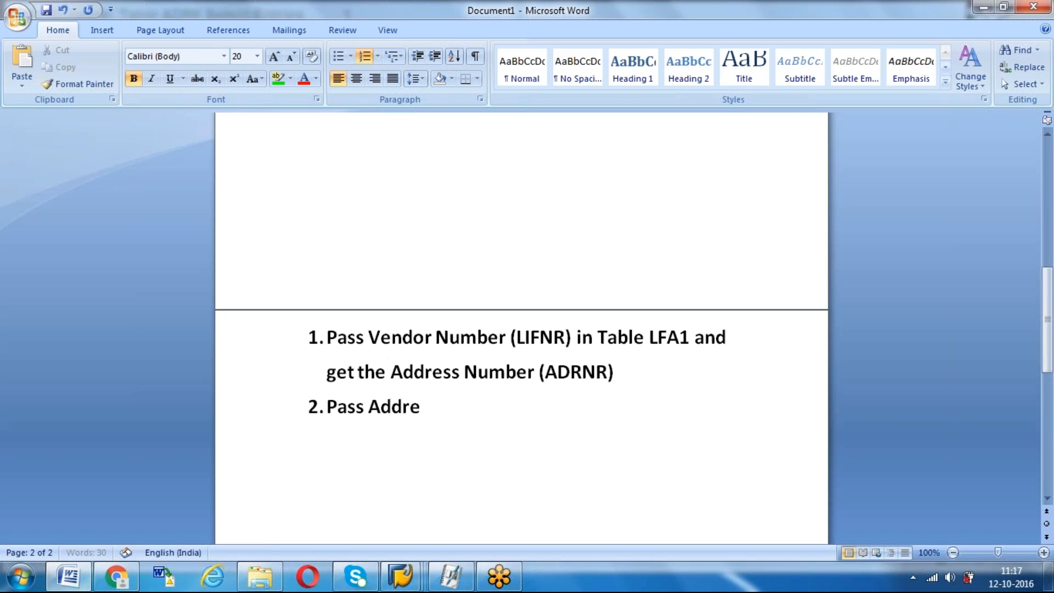
text(ss Number)
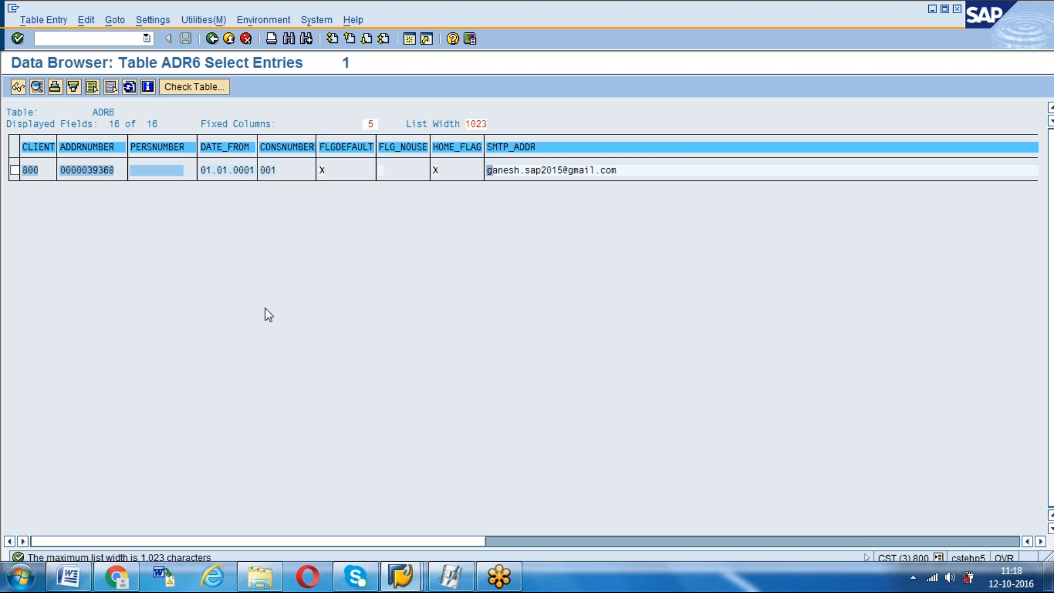
drag(61, 150, 121, 157)
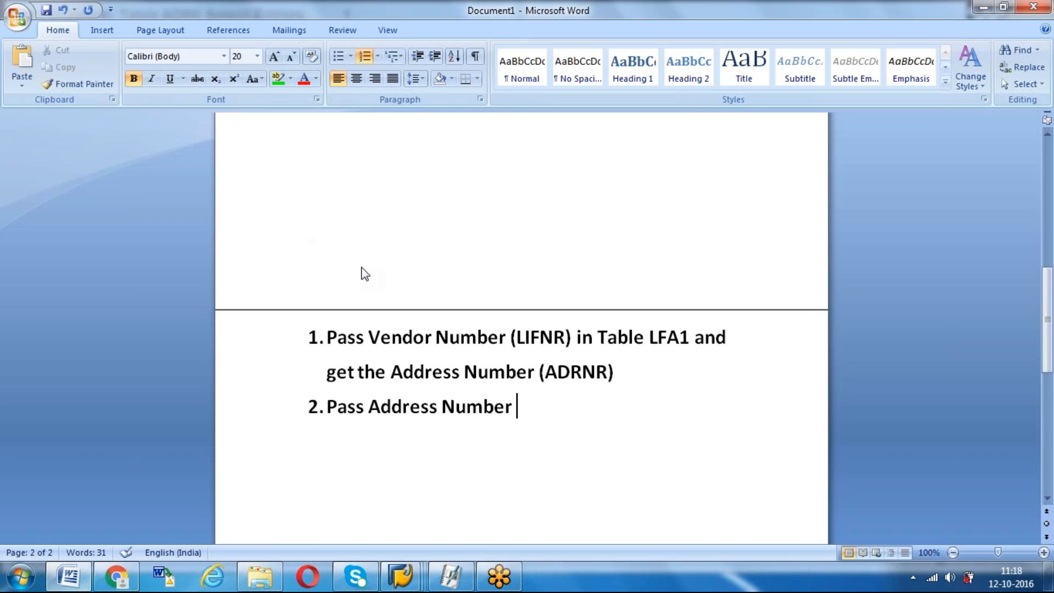
text(()
key(alt+Tab)
mouse_move(195, 171)
mouse_down()
mouse_move(71, 149)
mouse_move(128, 158)
mouse_up()
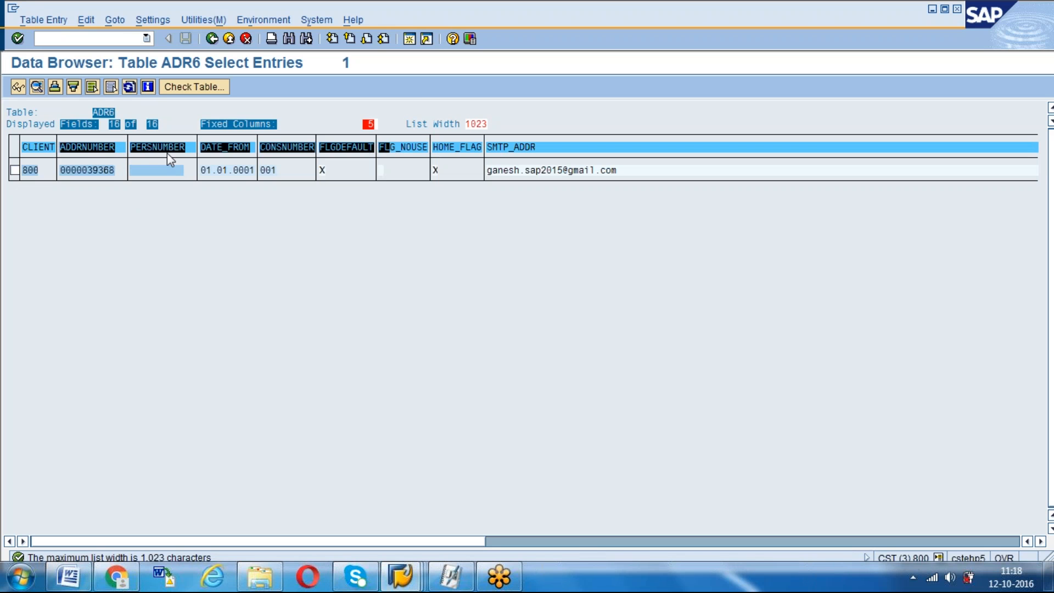
mouse_move(128, 158)
mouse_down()
mouse_move(99, 157)
mouse_move(118, 150)
mouse_up()
key(ctrl+c)
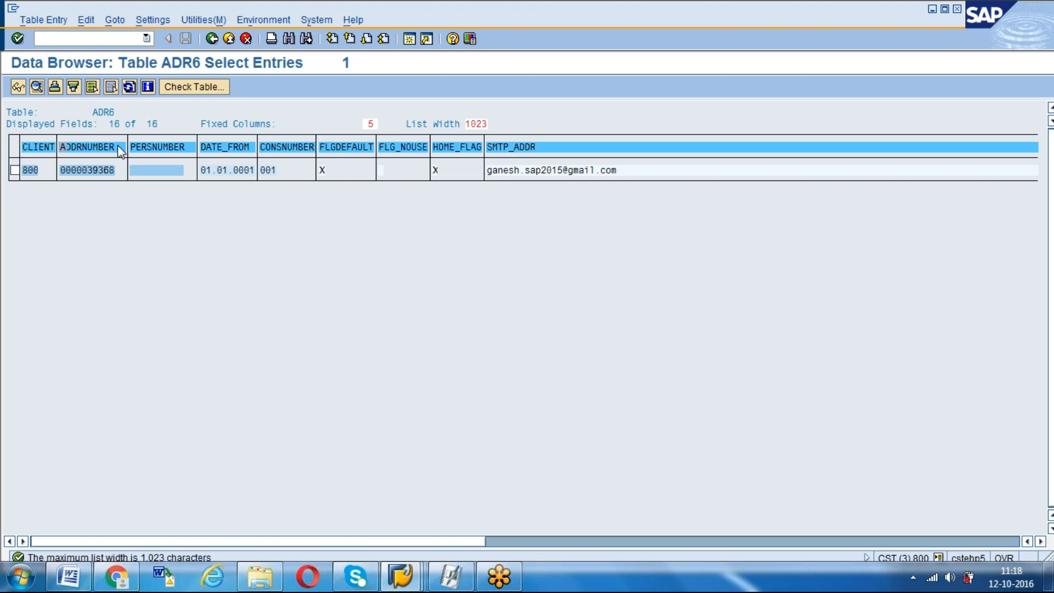
key(alt+Tab)
key(ctrl+v)
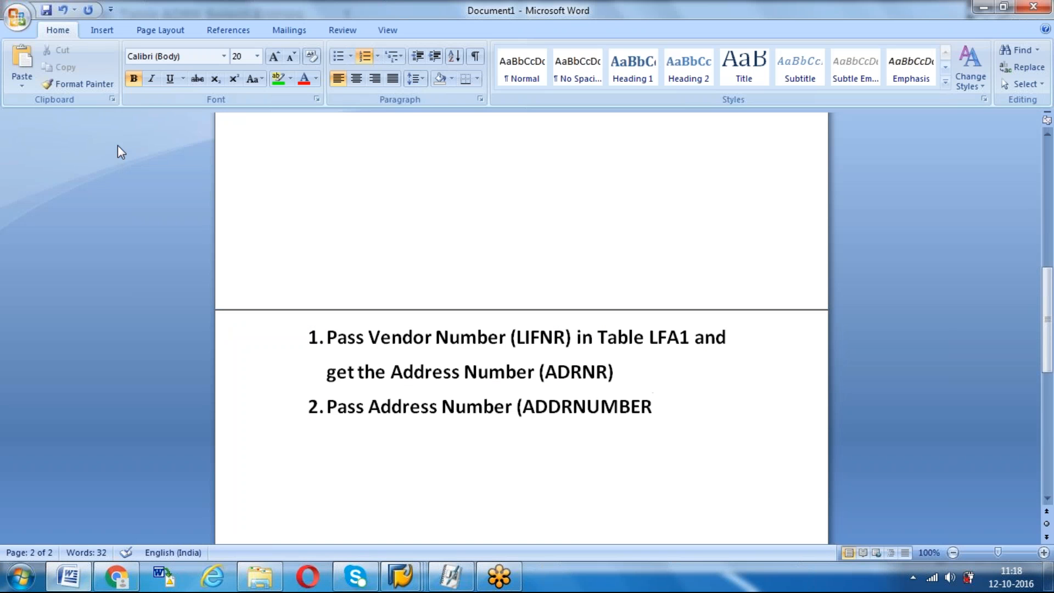
text())
text( IN)
key(BackSpace)
text(i)
key(BackSpace)
key(BackSpace)
text(in Table A)
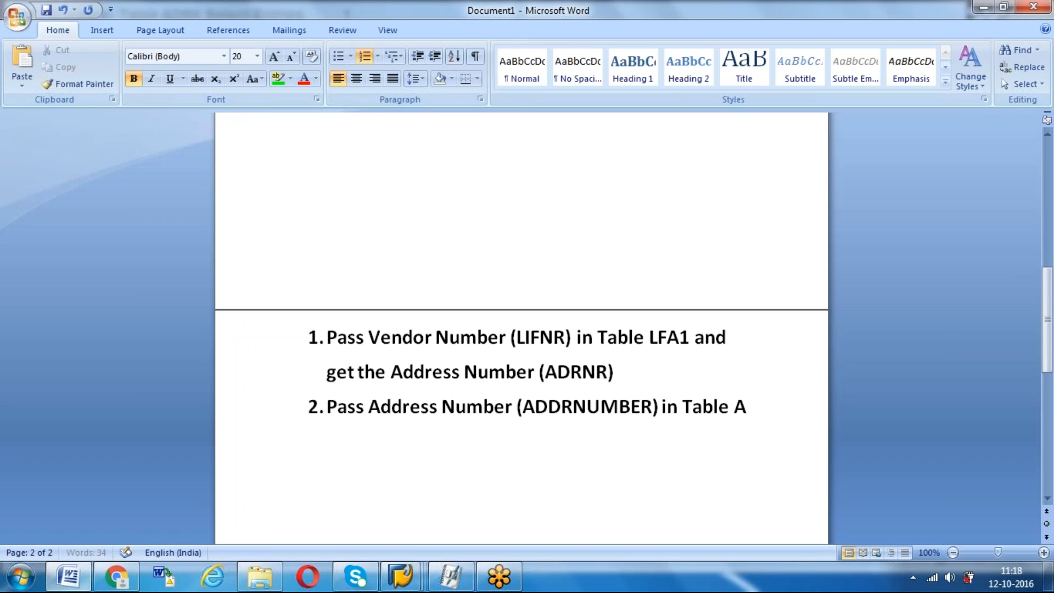
text(DR6)
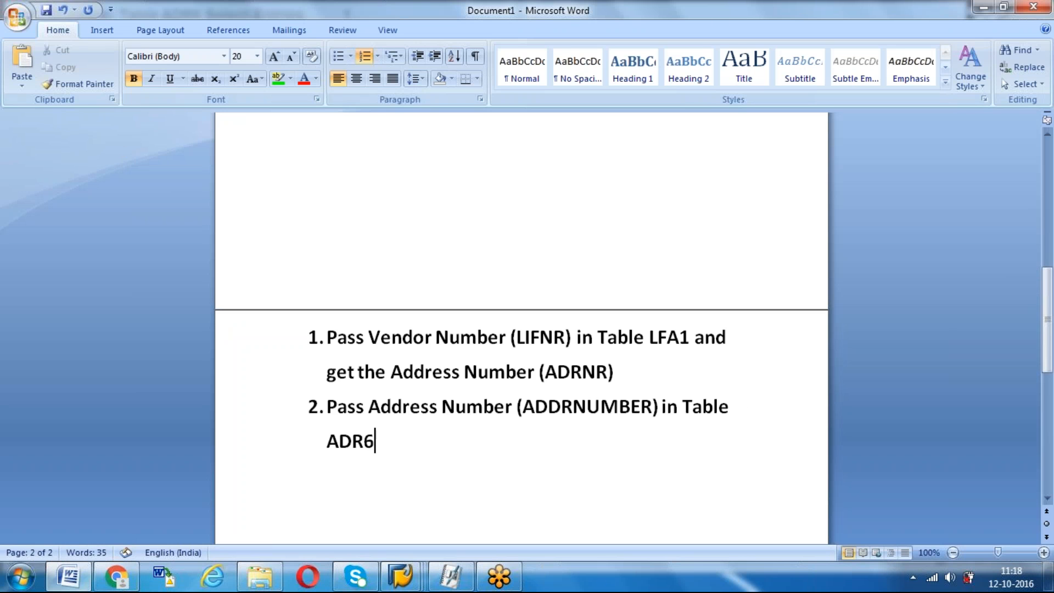
text( and get)
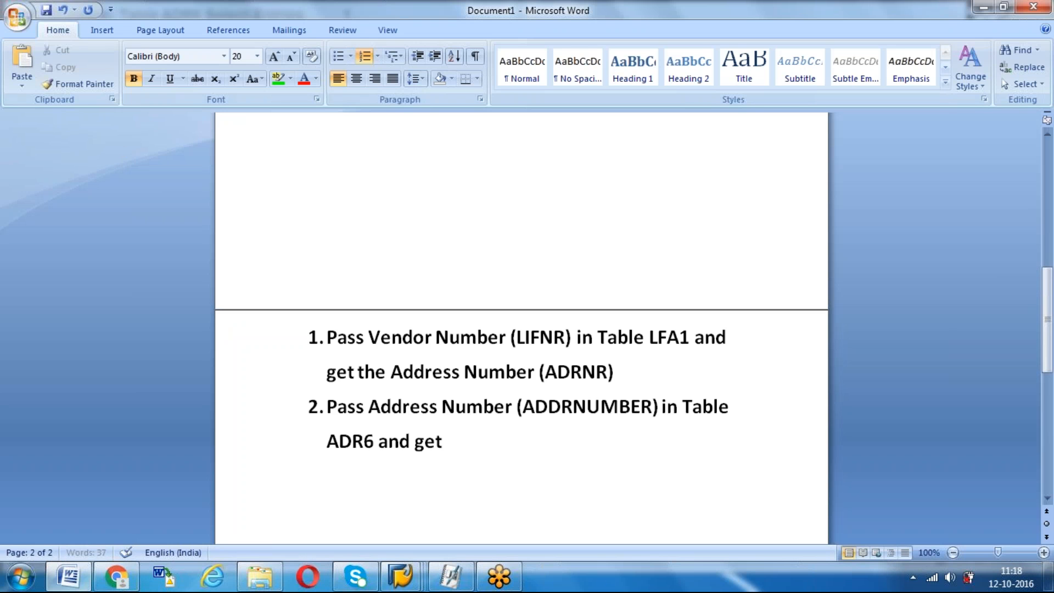
text( hthe E)
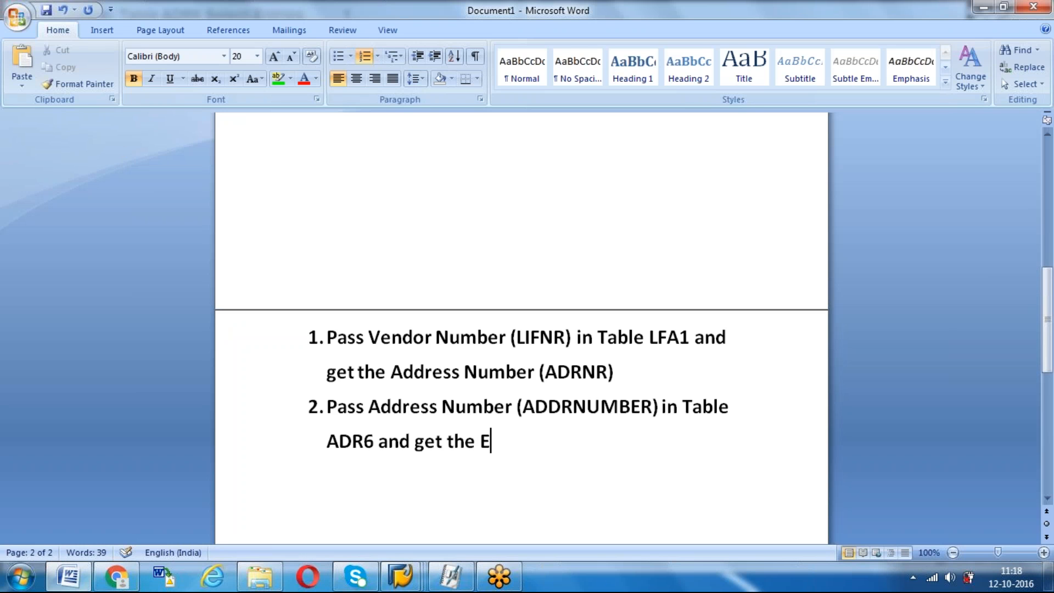
text(mail ID)
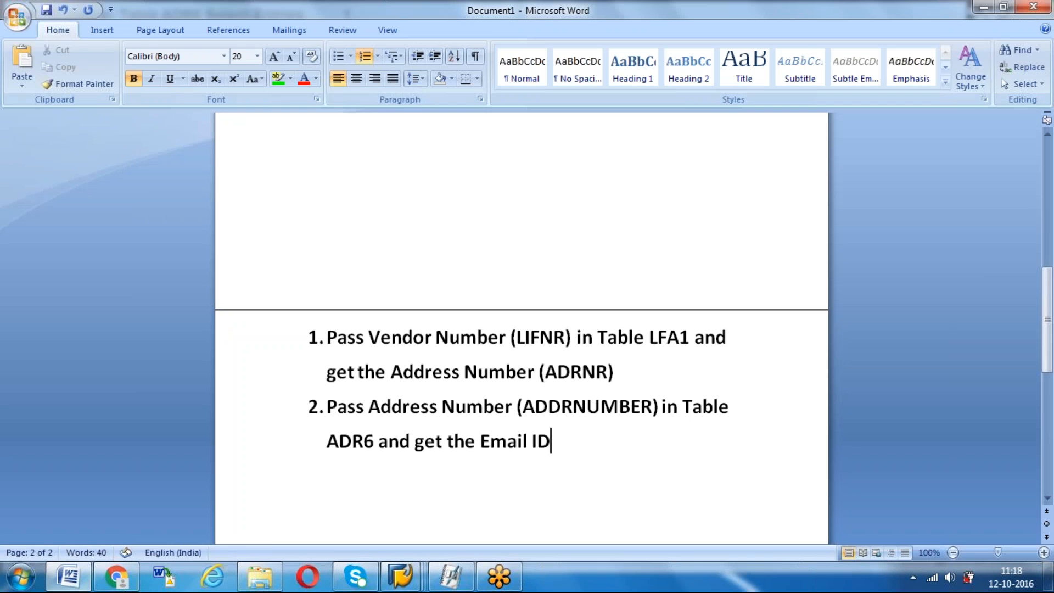
Step: Complete item 2 with 'and get the Email ID (SMTP_ADDR)', copying SMTP_ADDR from SAP
key(alt+Tab)
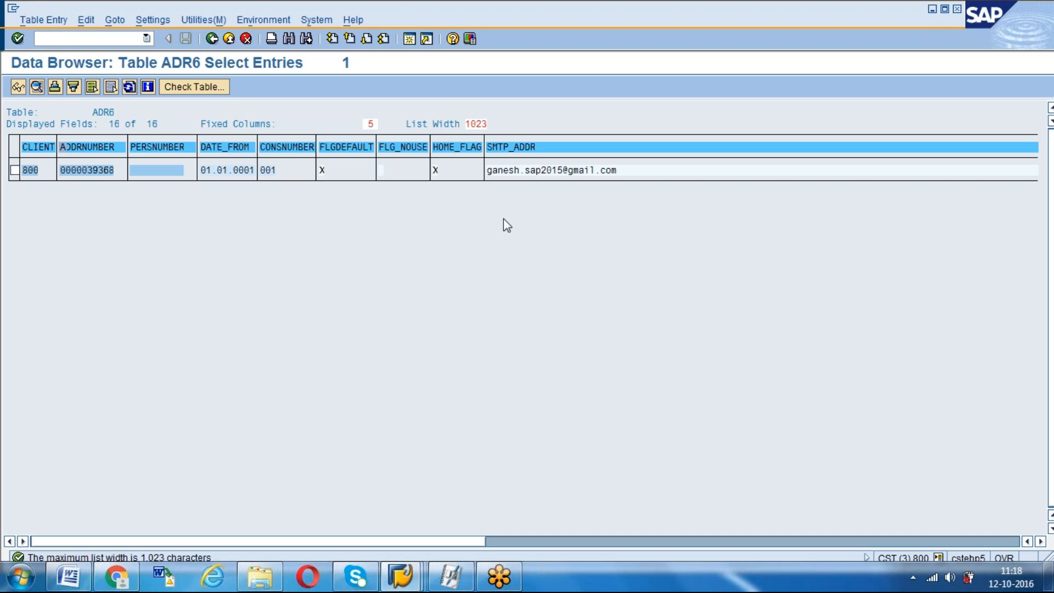
drag(489, 147, 540, 147)
key(ctrl+c)
key(alt+Tab)
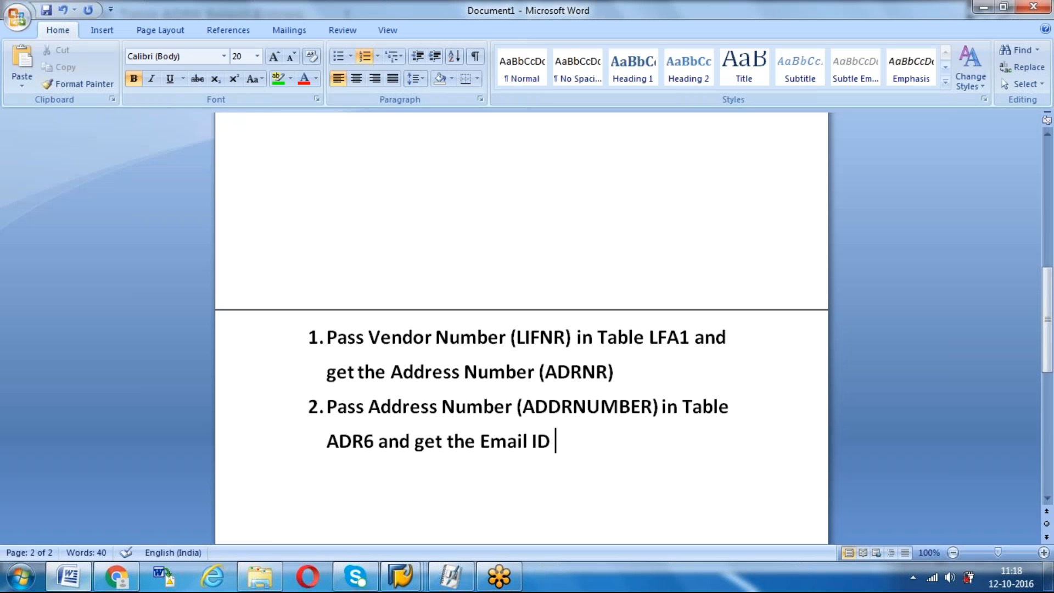
text(()
key(ctrl+v)
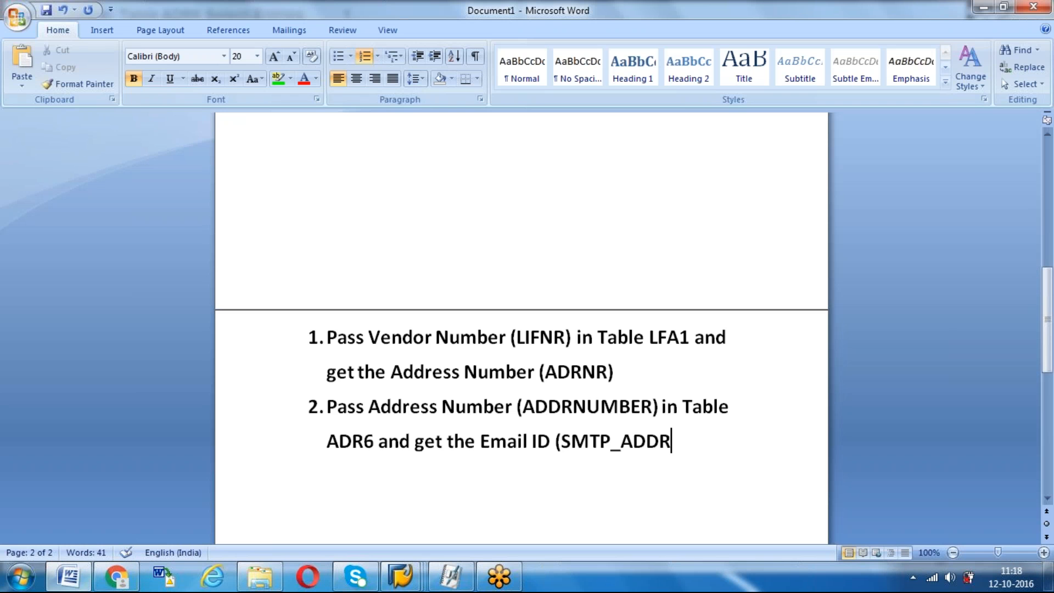
text())
key(Return)
key(Return)
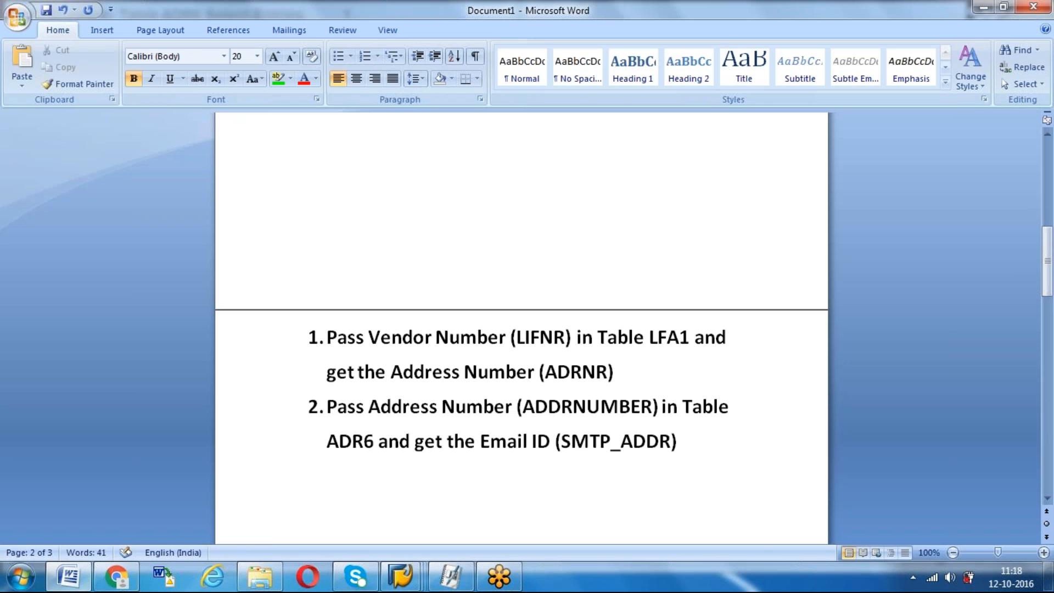
Step: Switch from Word back to the SAP data browser showing the ADR6 entries
key(alt+Tab)
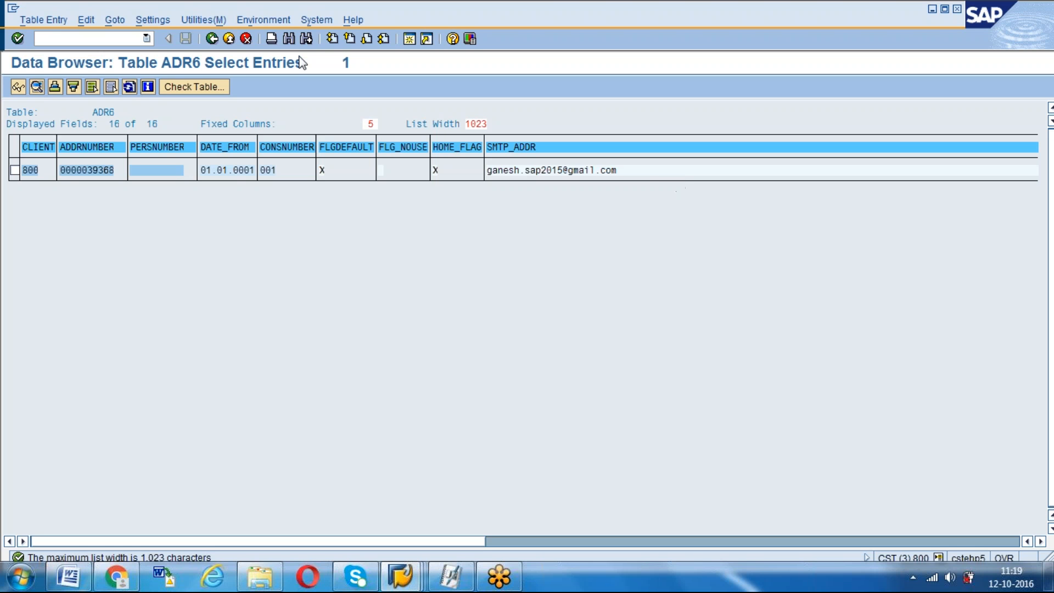
Step: Back out of the ADR6 entries list to its field definitions in the ABAP Dictionary
click(212, 39)
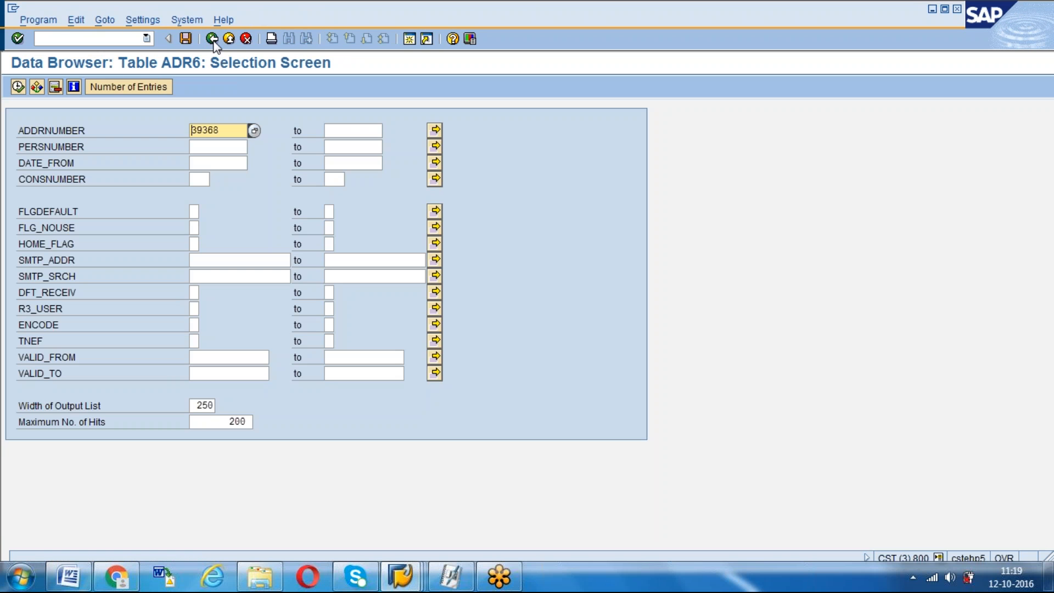
click(212, 39)
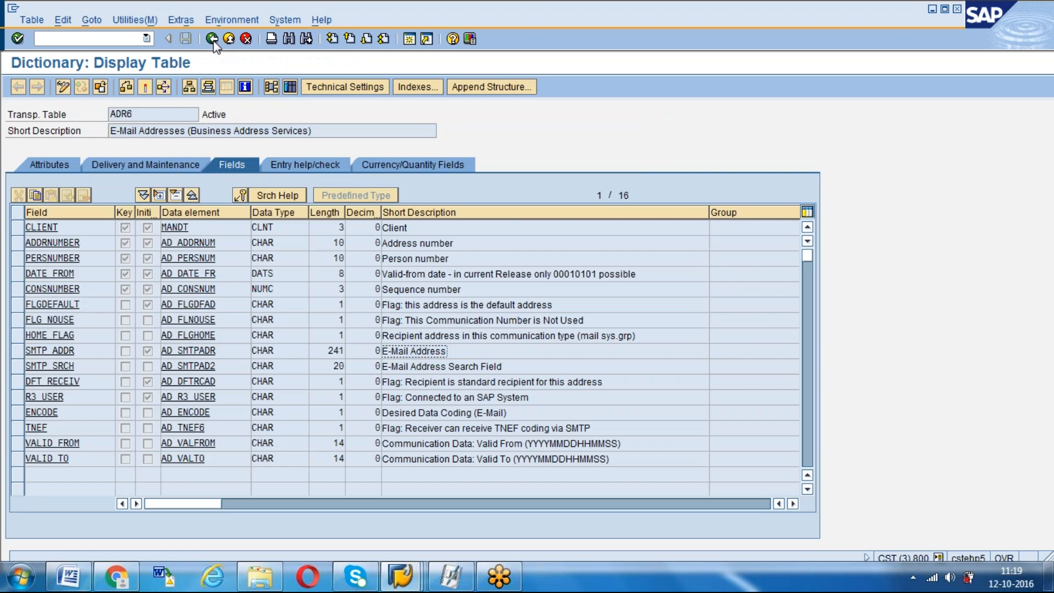
click(156, 131)
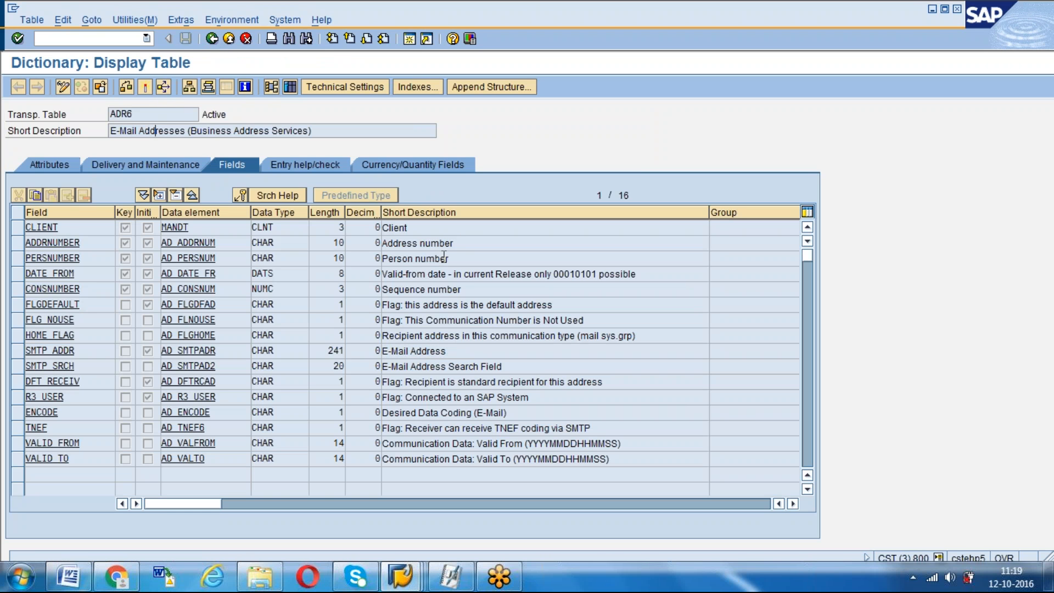
Step: Point out the Address number and E-Mail Address field descriptions in ADR6
click(462, 242)
click(453, 353)
click(459, 245)
click(379, 247)
Step: Display the LFA1 Vendor Master table definition from the dictionary start screen
click(212, 39)
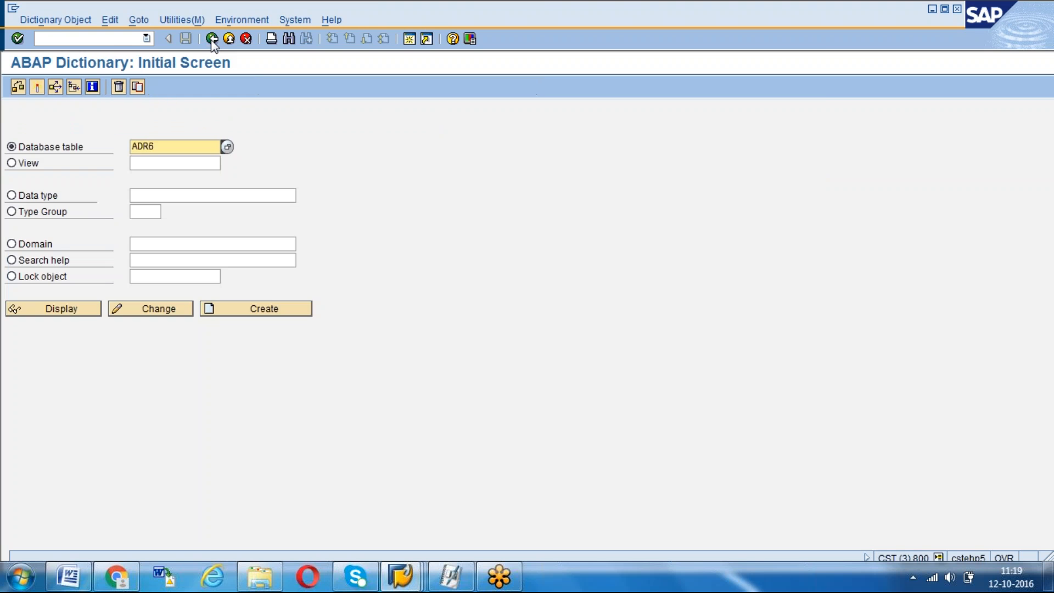
text(lfa1)
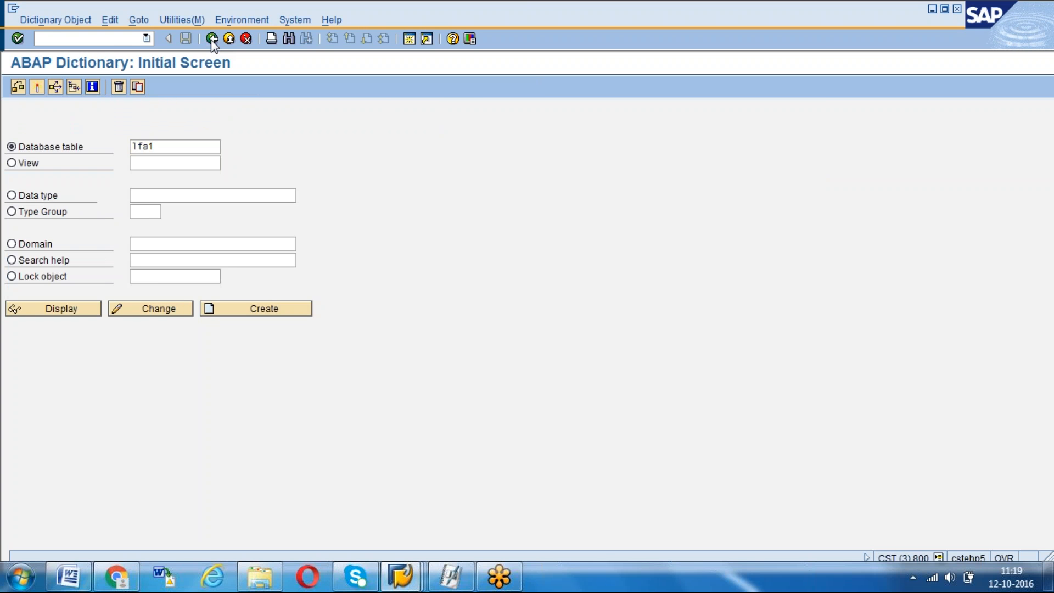
key(Return)
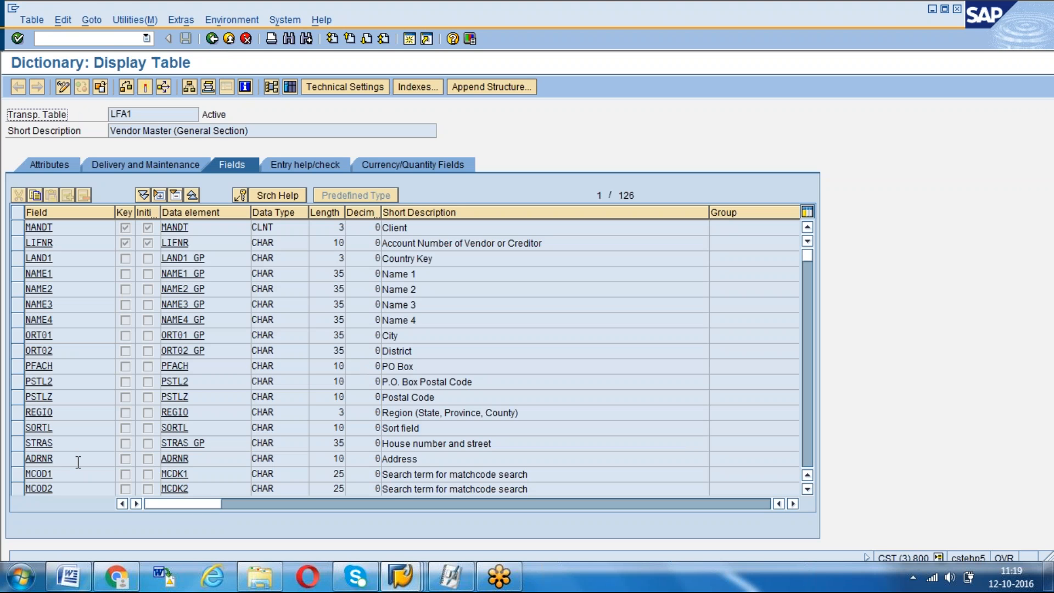
click(39, 459)
Step: Select the ADRNR Address field row in LFA1, then return to the start screen
click(416, 459)
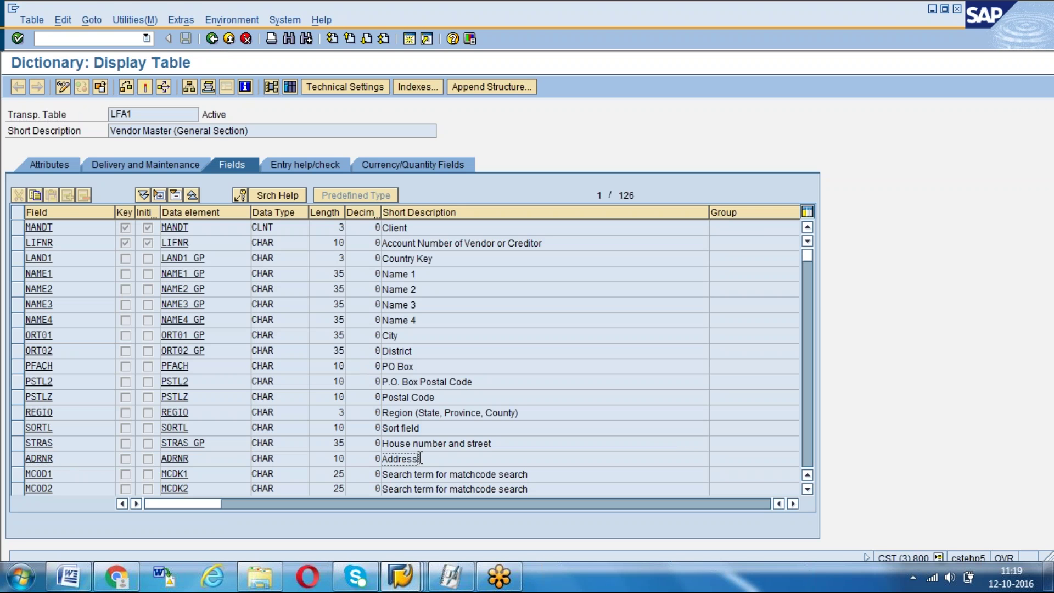
click(14, 459)
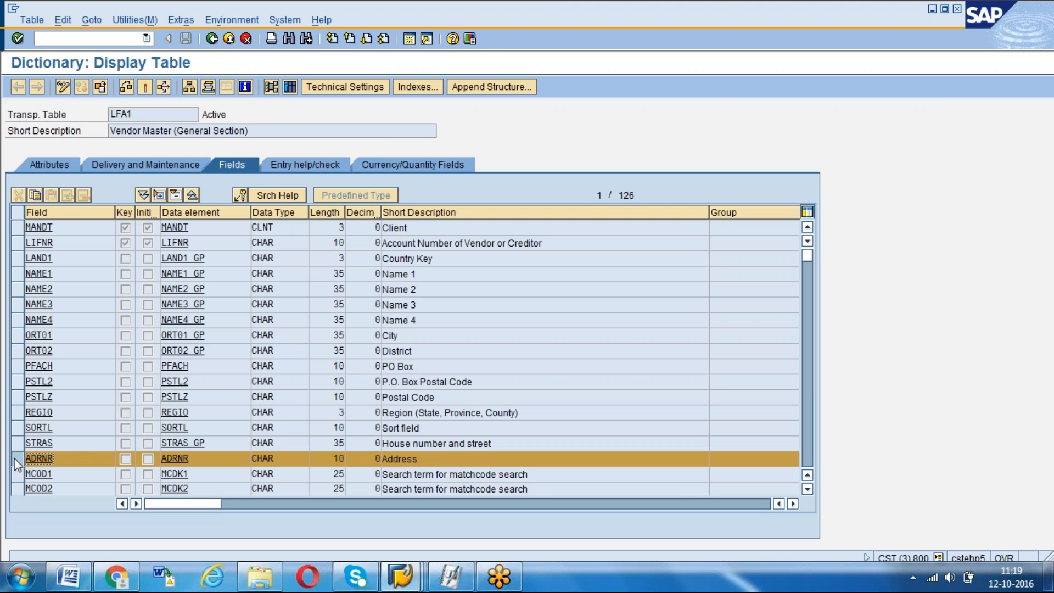
click(213, 39)
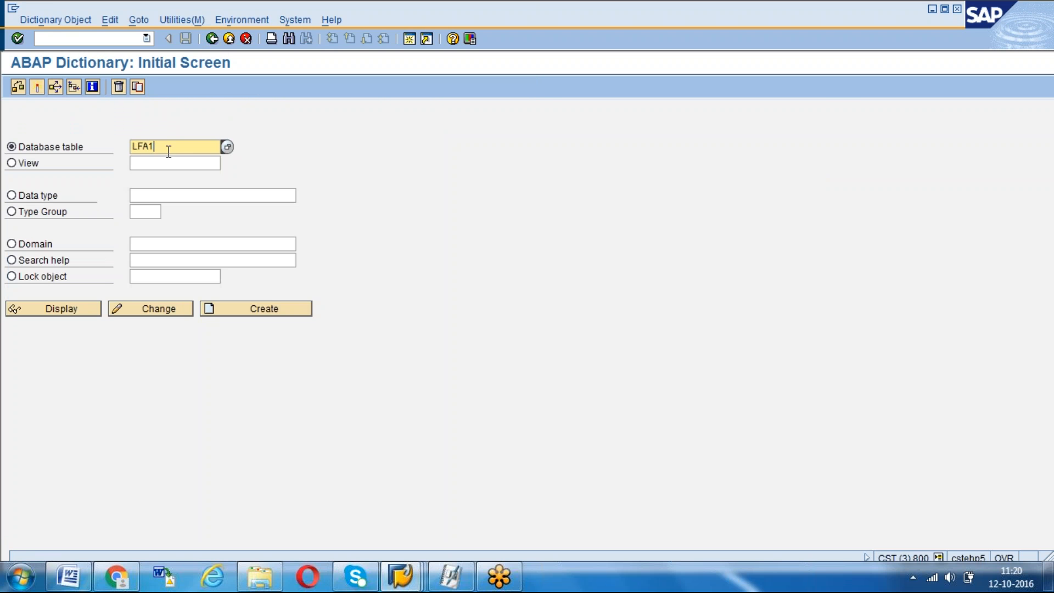
Step: Replace LFA1 with ADR6 and display its E-Mail Addresses field list again
key(BackSpace)
key(BackSpace)
key(BackSpace)
key(BackSpace)
text(AD)
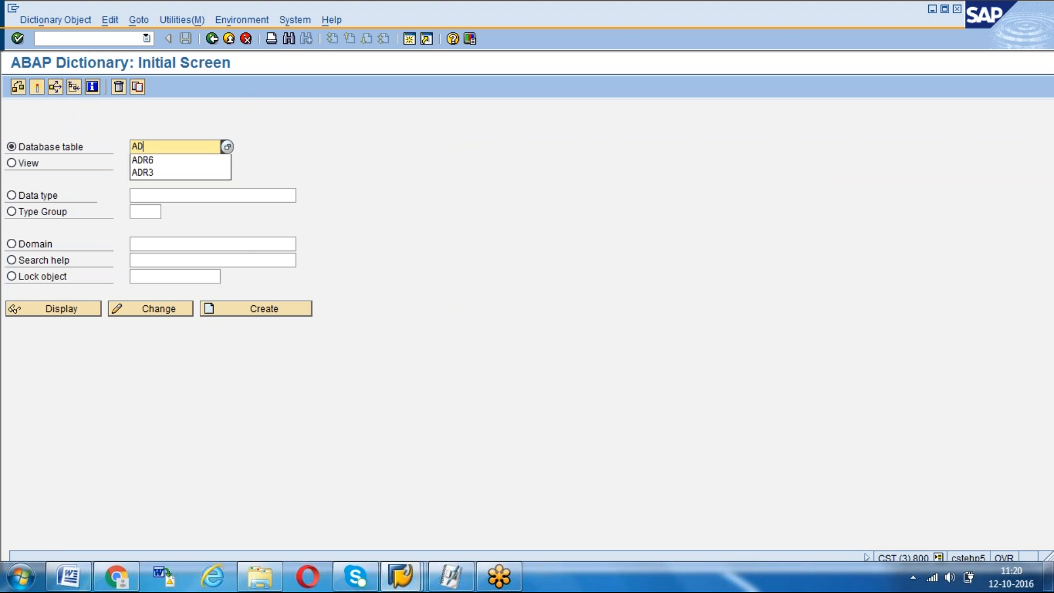
text(R6)
key(Return)
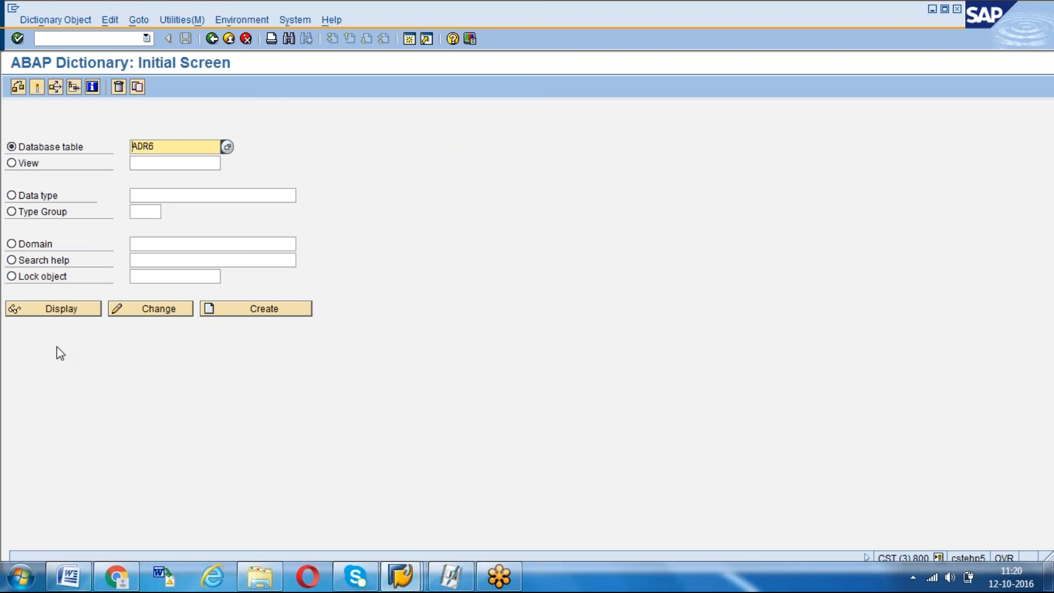
click(63, 316)
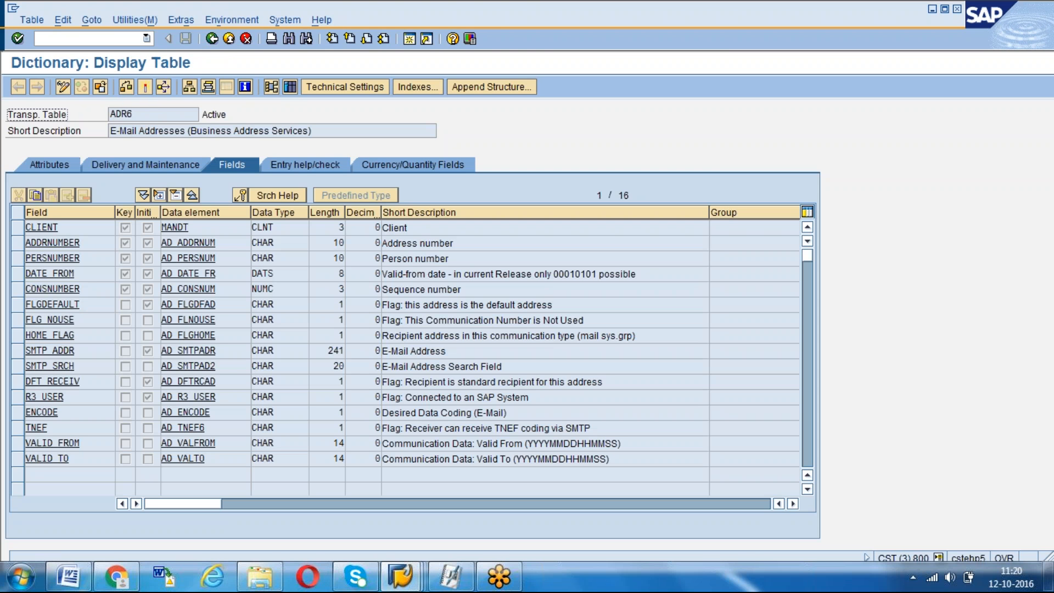